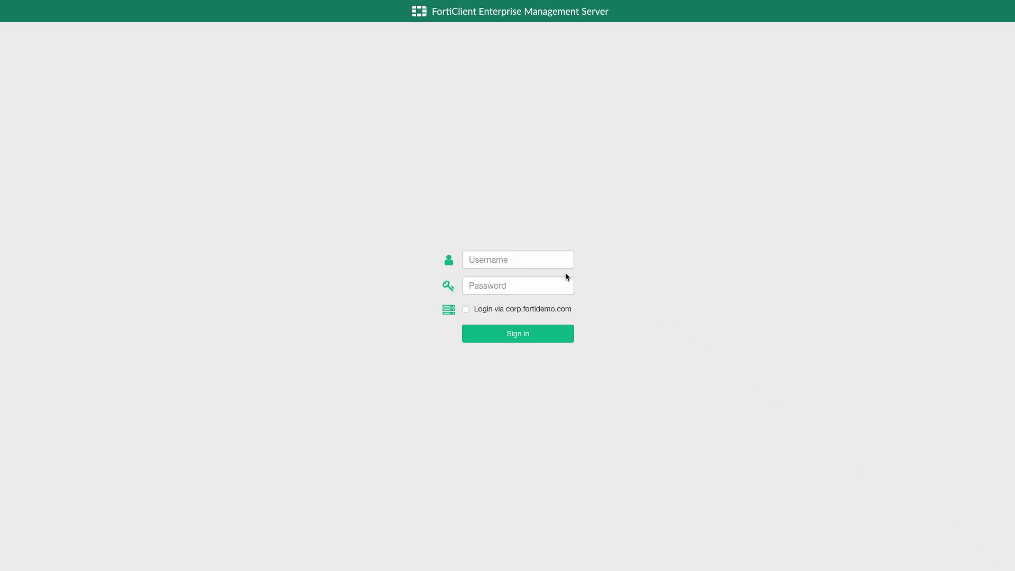
- Sign in with the admin account and open the Chromebook Status dashboard showing 47184 violations
left_click(534, 259)
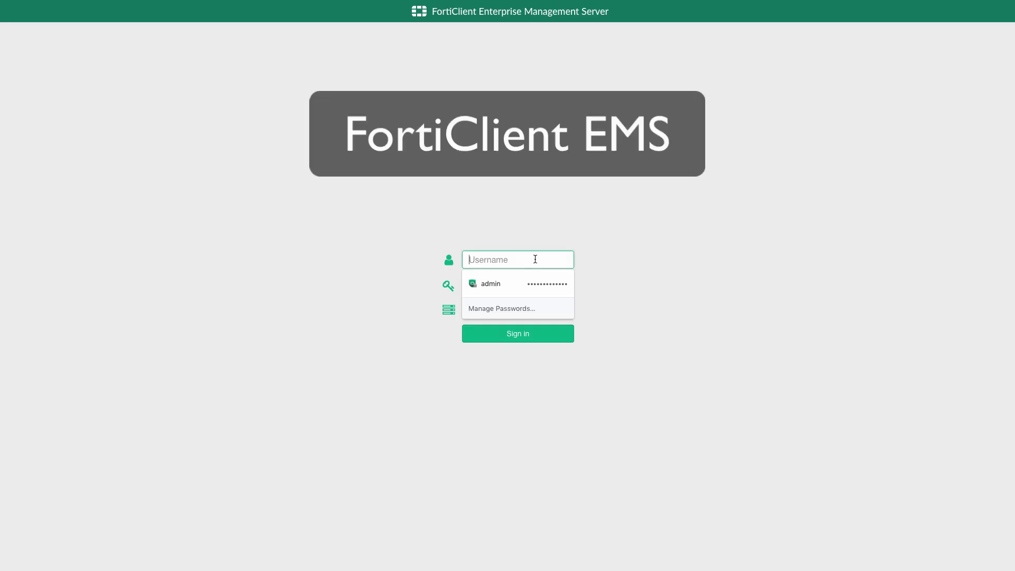
type("admin")
key("Tab")
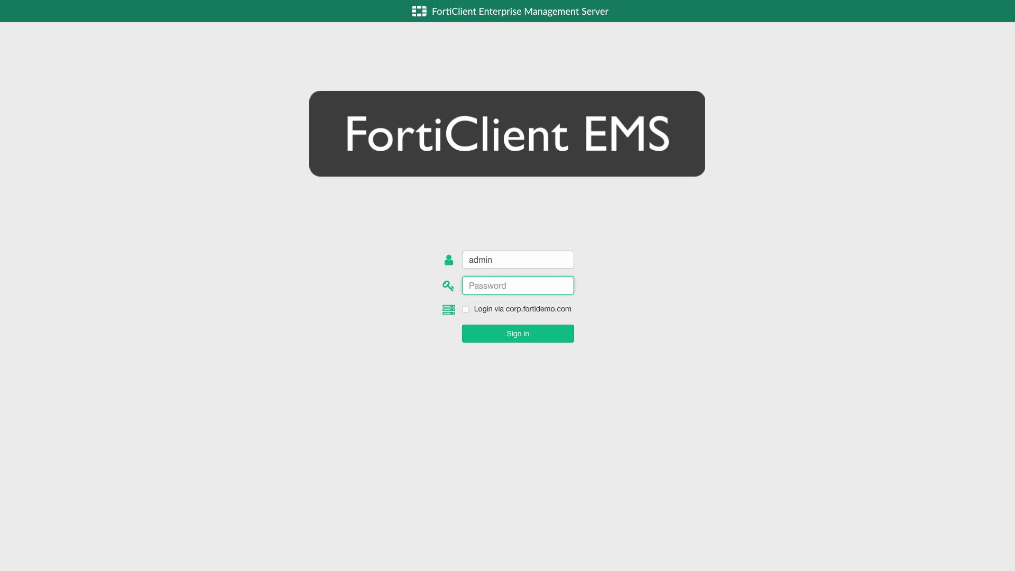
type("*************")
key("Return")
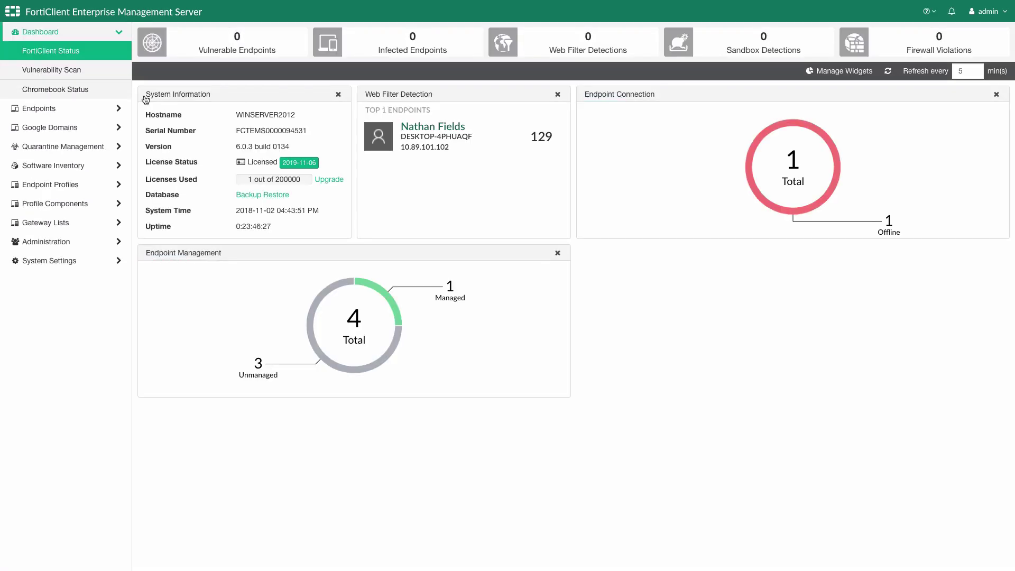
left_click(111, 91)
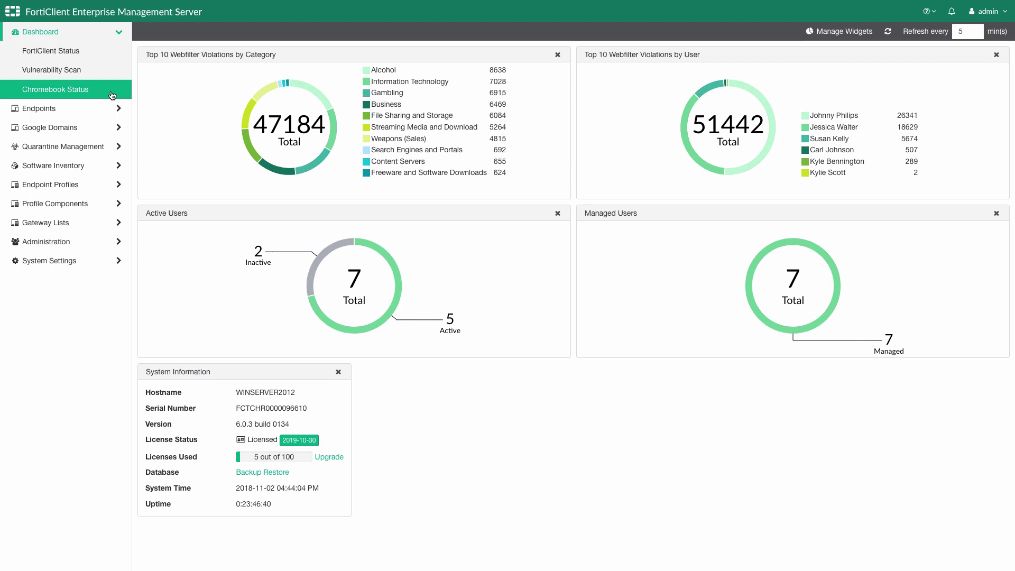
- Review the 6915 Gambling web filter violations, then return to the Chromebook Status dashboard
left_click(386, 92)
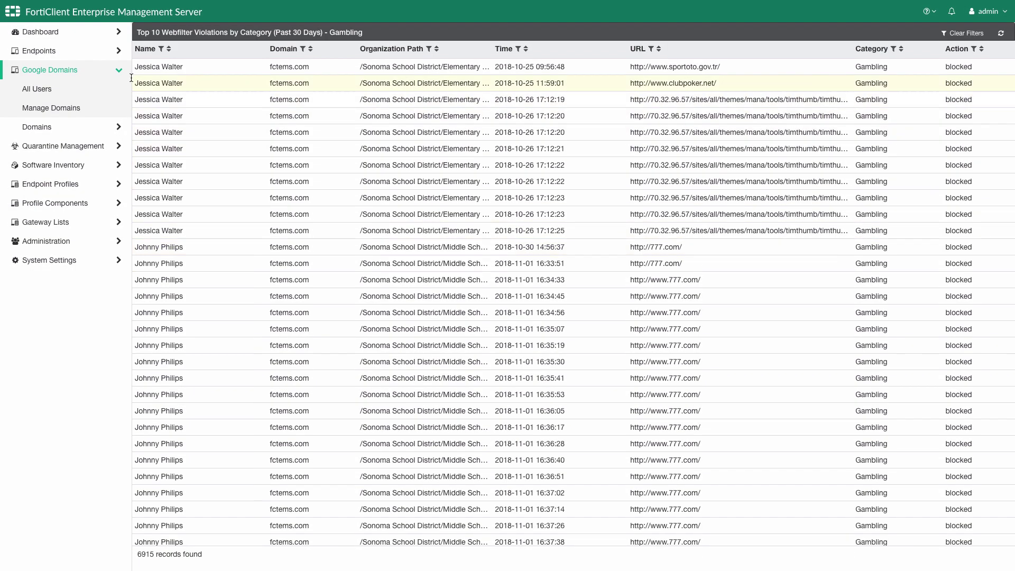
left_click(94, 31)
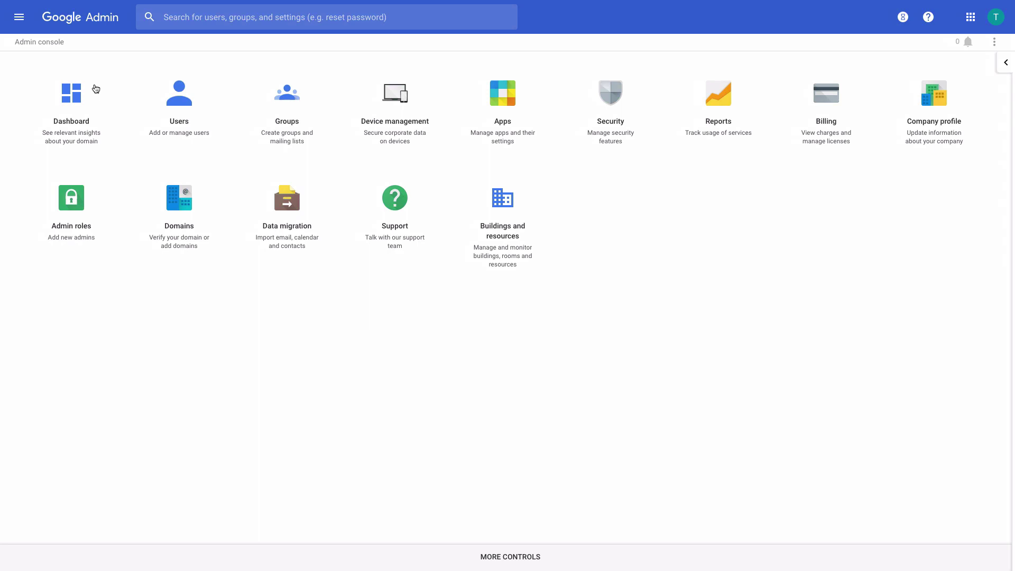
- List Google Admin users for Sonoma School District's Elementary, High and Middle School units
left_click(96, 89)
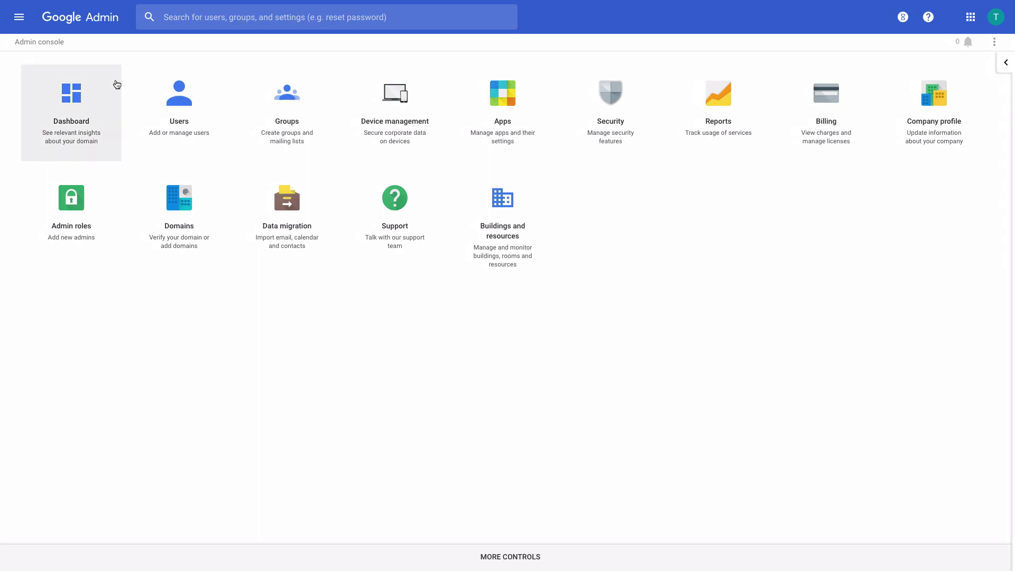
left_click(180, 86)
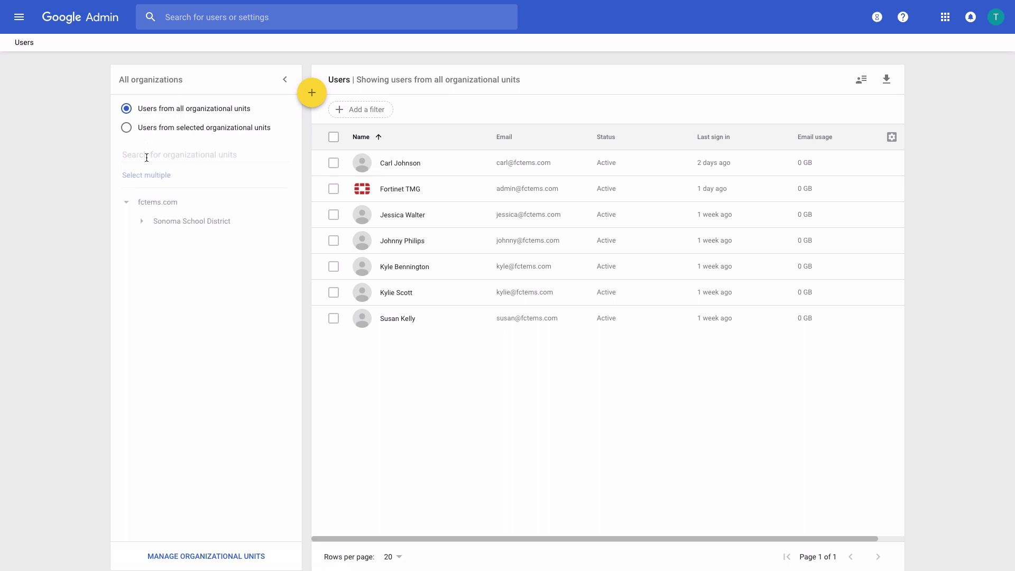
left_click(142, 222)
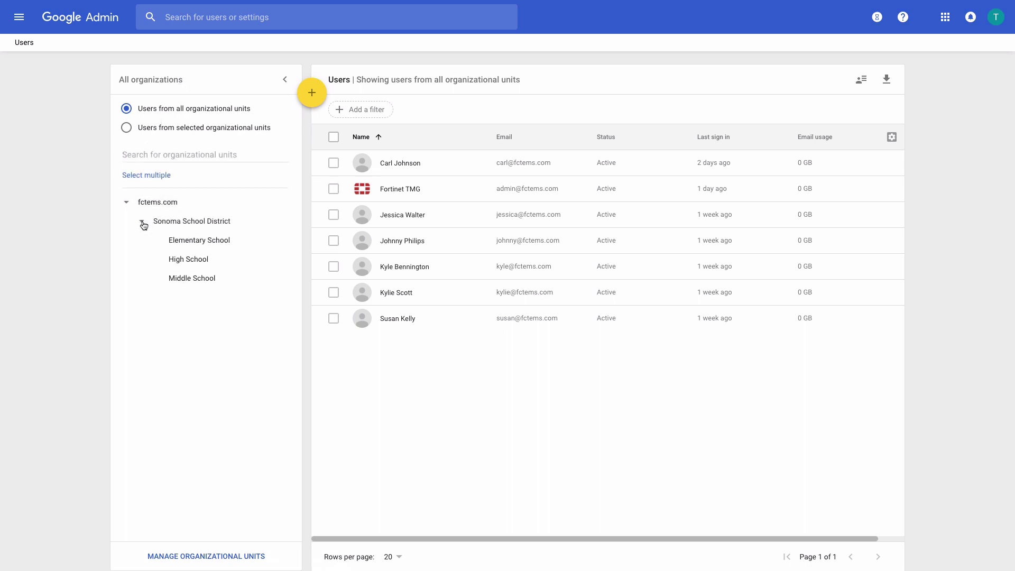
left_click(179, 242)
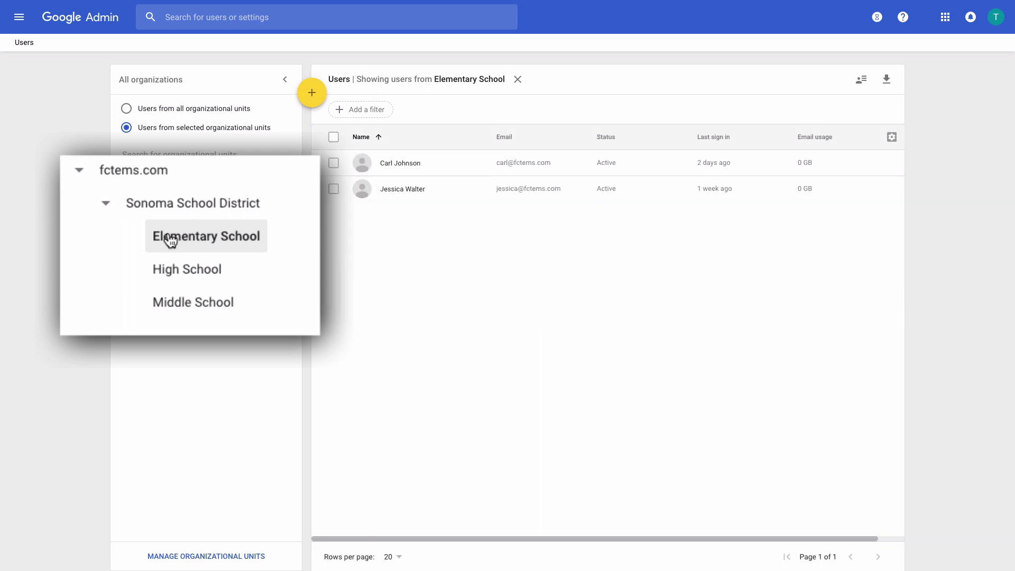
left_click(179, 275)
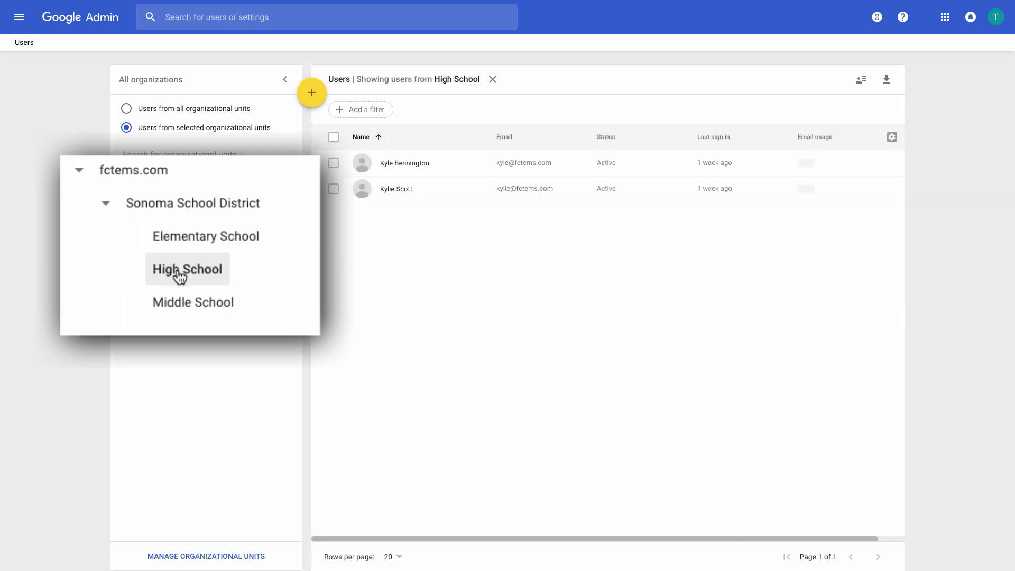
left_click(181, 305)
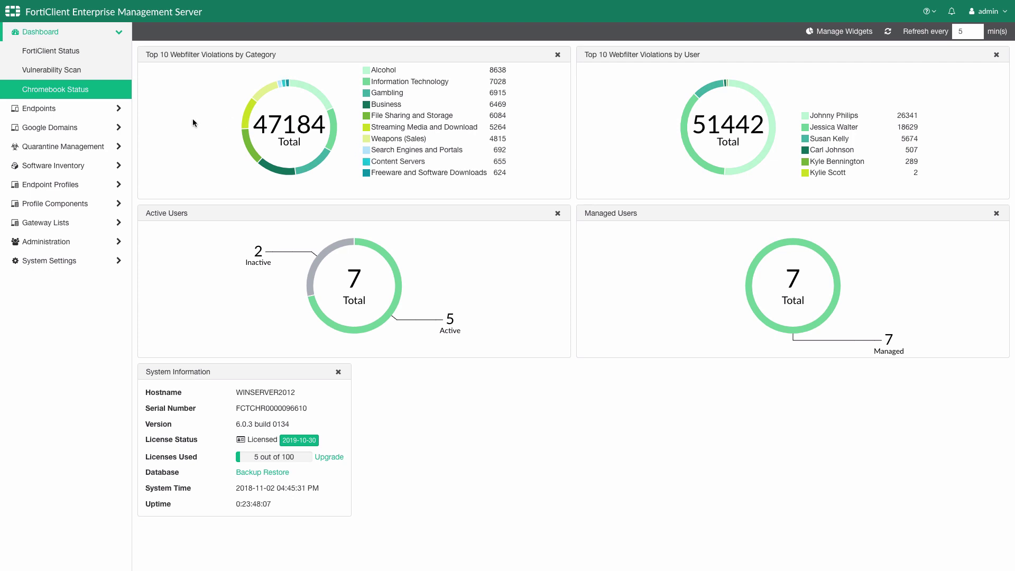
- Show the Google users of the fctems.com domain
left_click(127, 128)
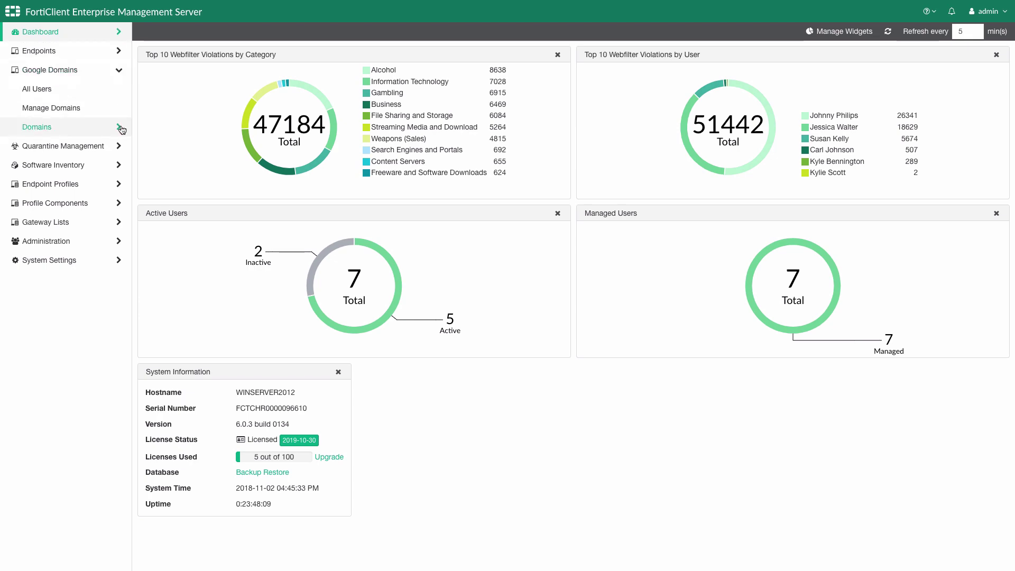
left_click(121, 130)
left_click(77, 146)
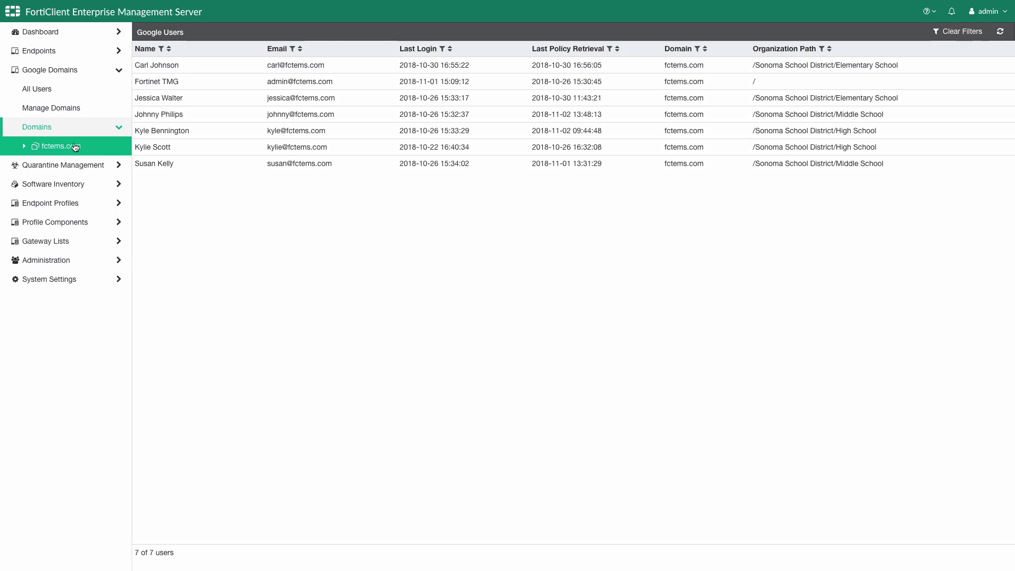
- Filter through Elementary, High and Middle School units and open the first Middle School user's details
left_click(26, 146)
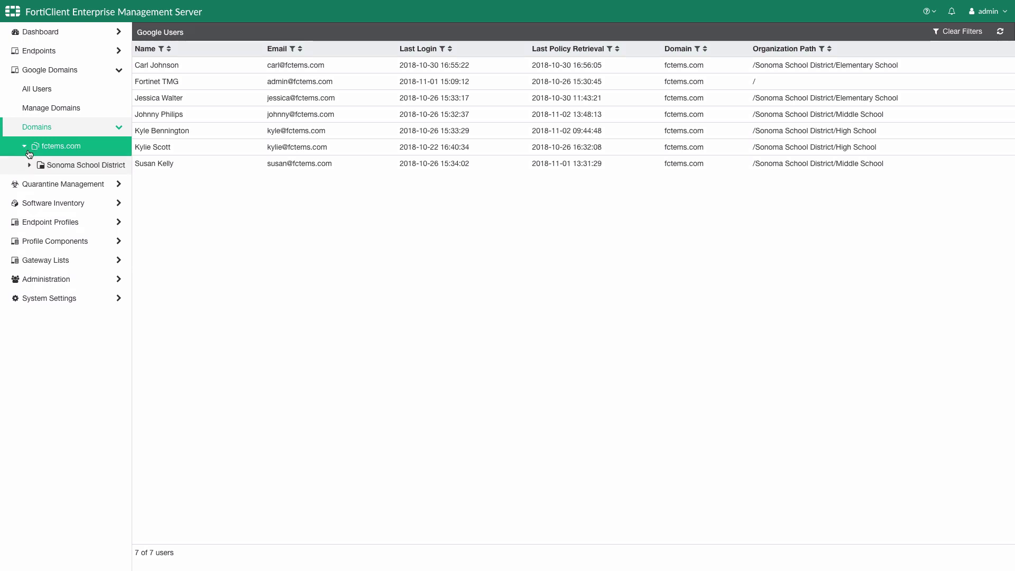
left_click(30, 166)
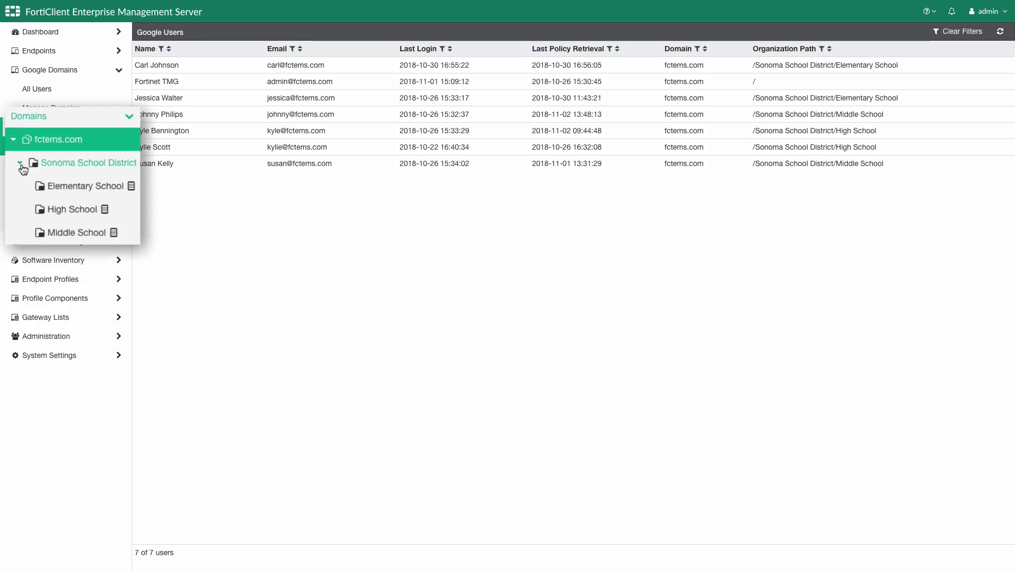
left_click(69, 196)
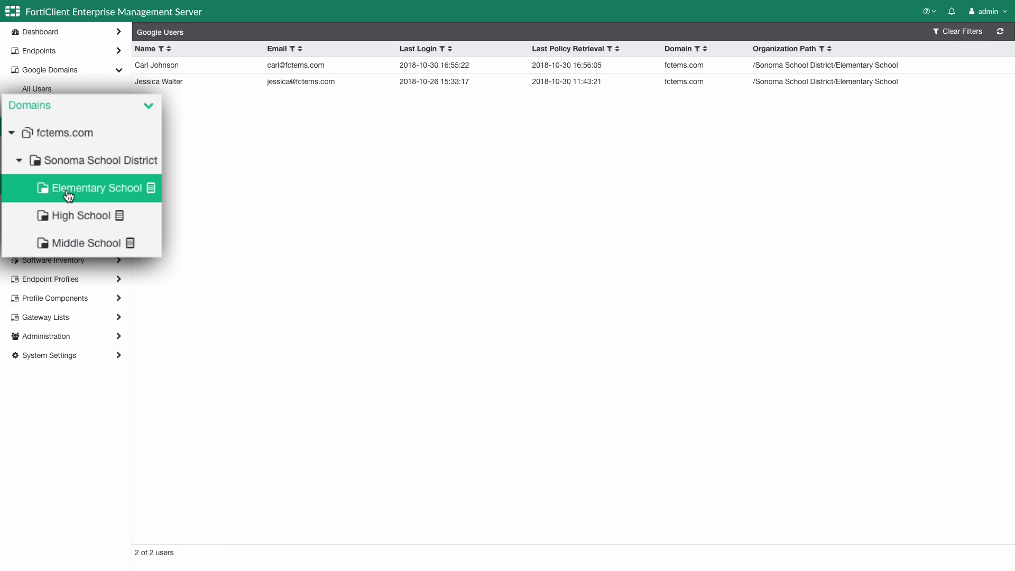
left_click(73, 224)
left_click(72, 243)
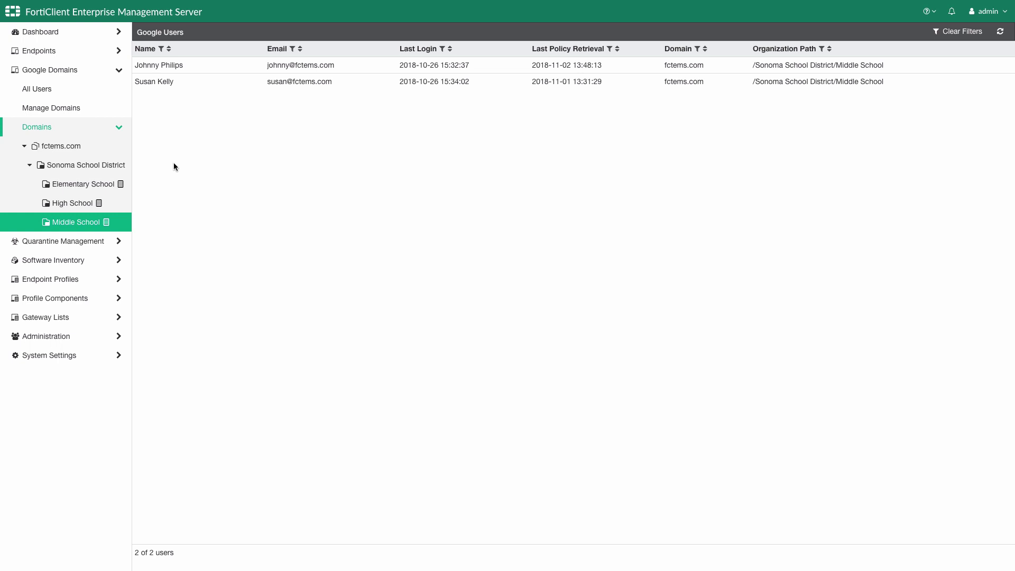
left_click(357, 69)
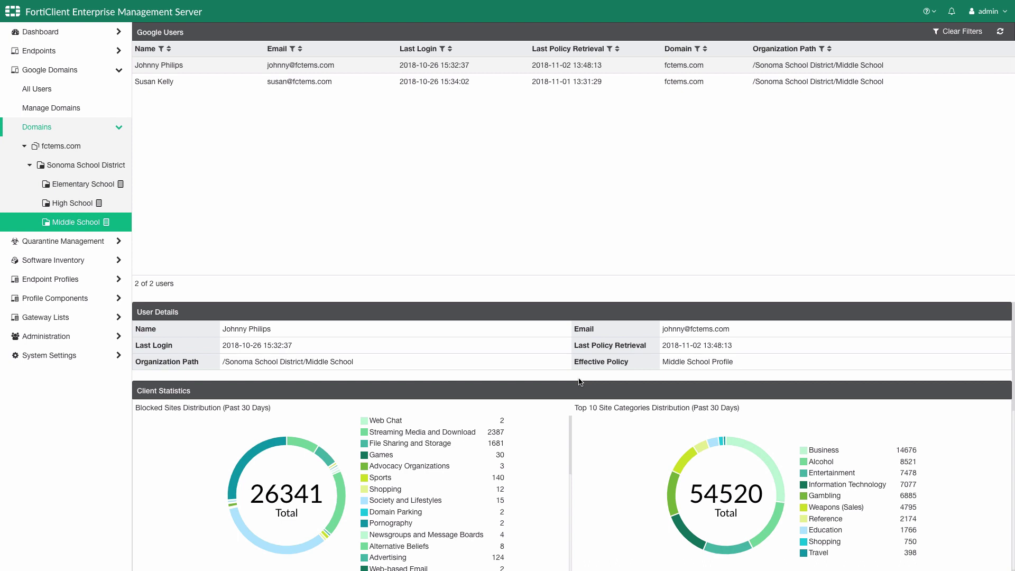
- Open Endpoint Profiles > Manage Profiles, listing 9 profiles including the school Chromebook profiles
scroll(579, 380, "down", 1)
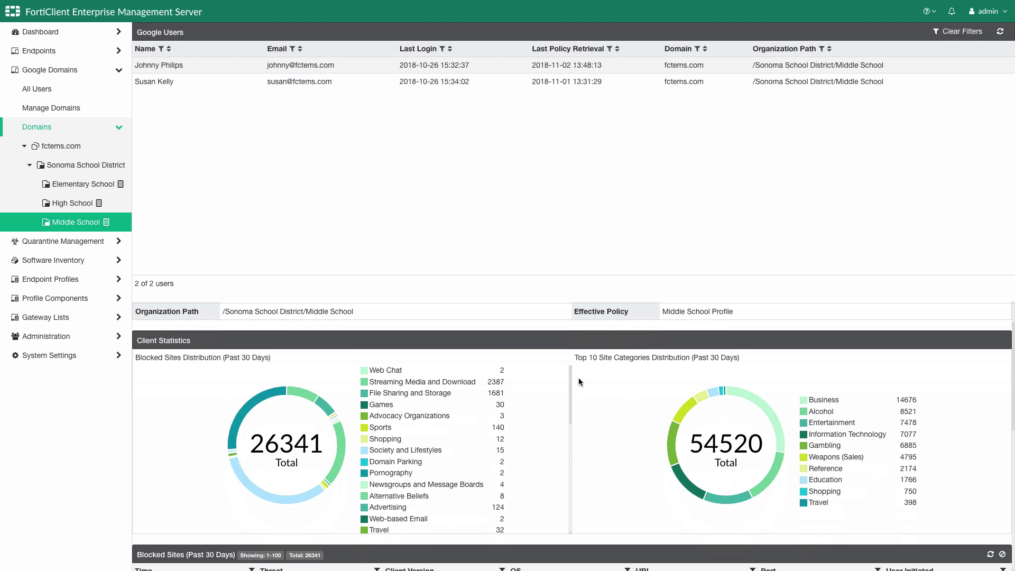
scroll(578, 377, "down", 5)
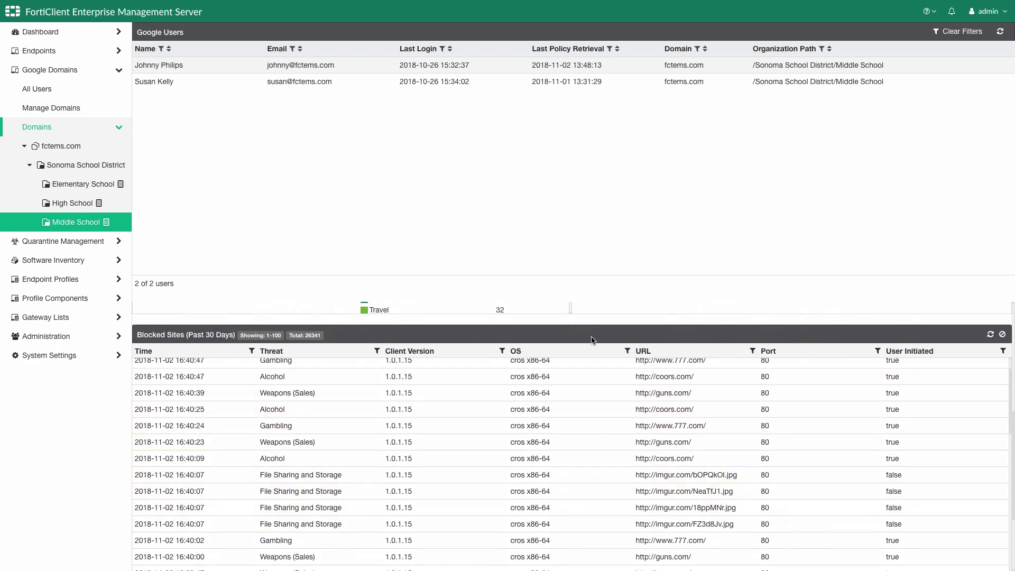
scroll(592, 340, "up", 5)
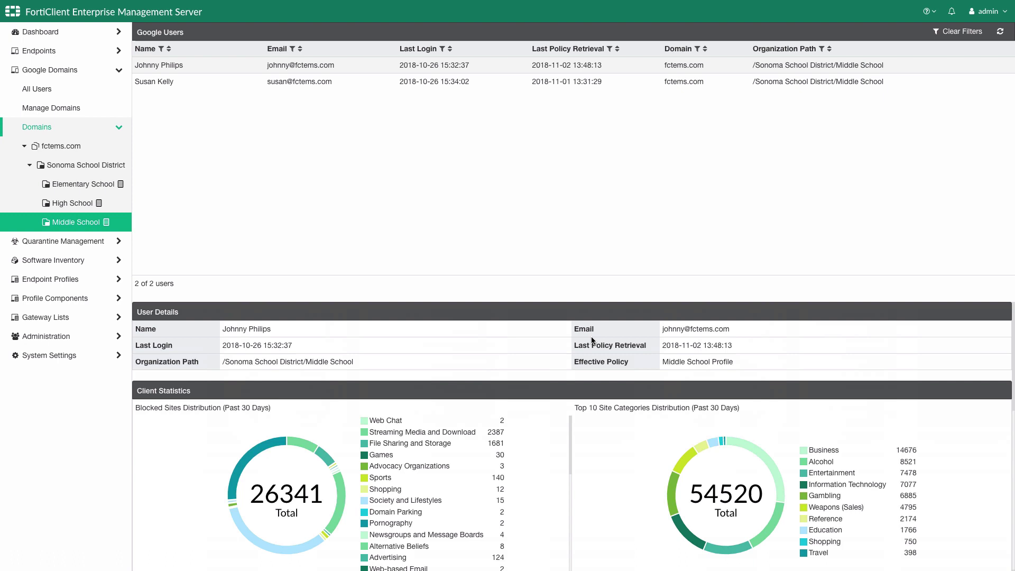
left_click(120, 279)
left_click(114, 145)
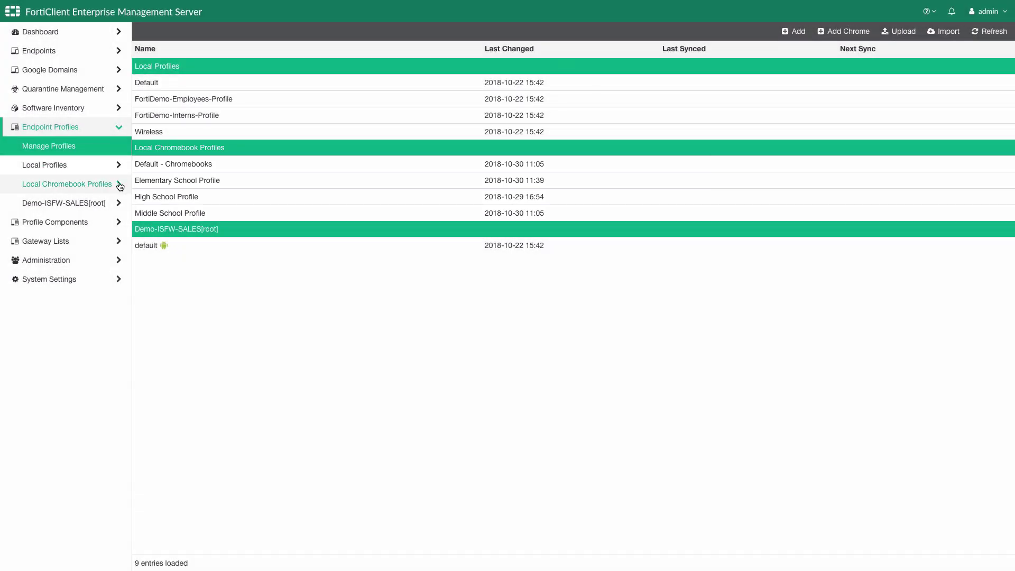
- View the Default, Elementary, High School and Middle School Chromebook profiles' web filter settings in turn
left_click(120, 185)
left_click(103, 206)
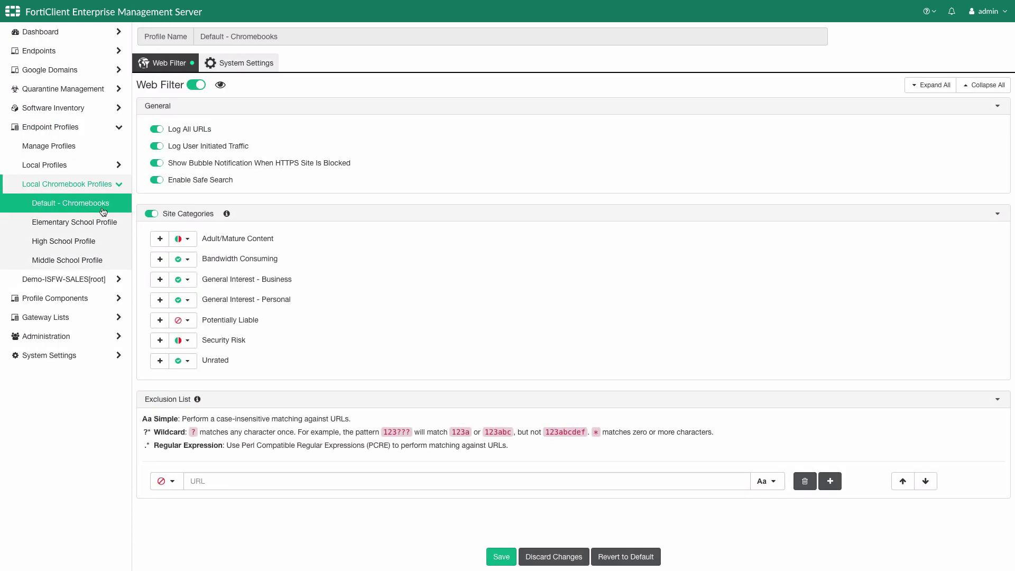
left_click(103, 223)
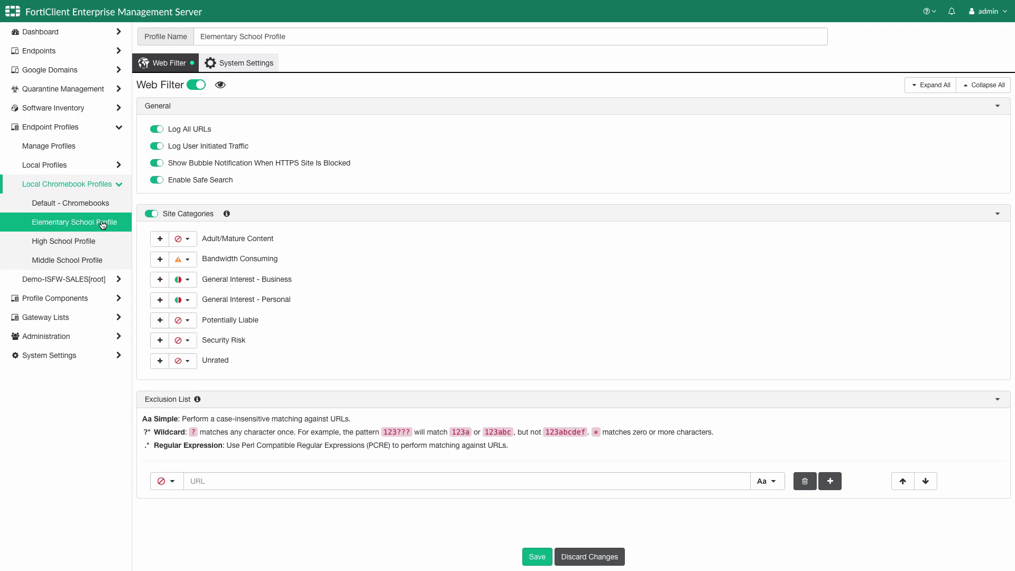
left_click(100, 243)
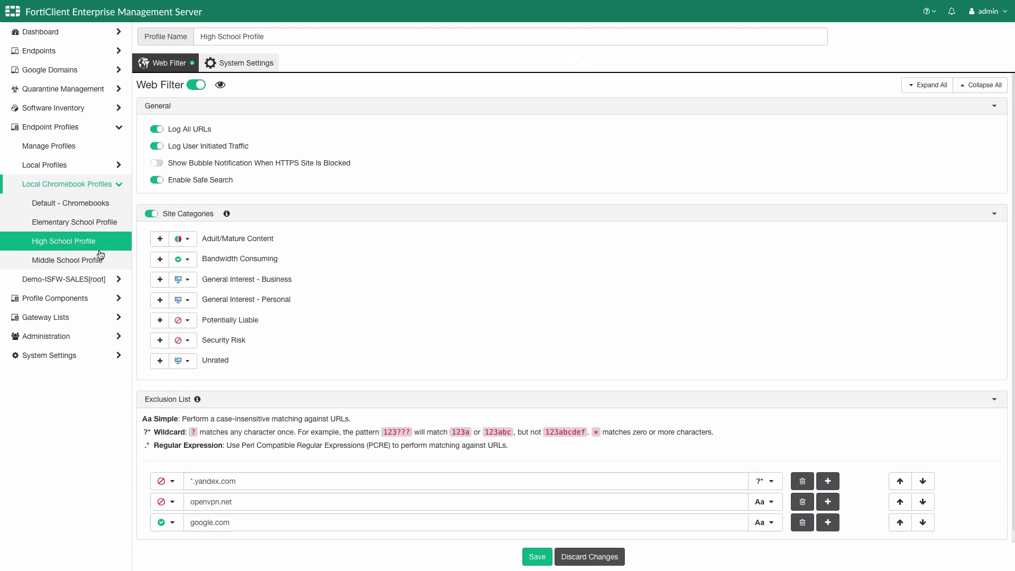
left_click(101, 258)
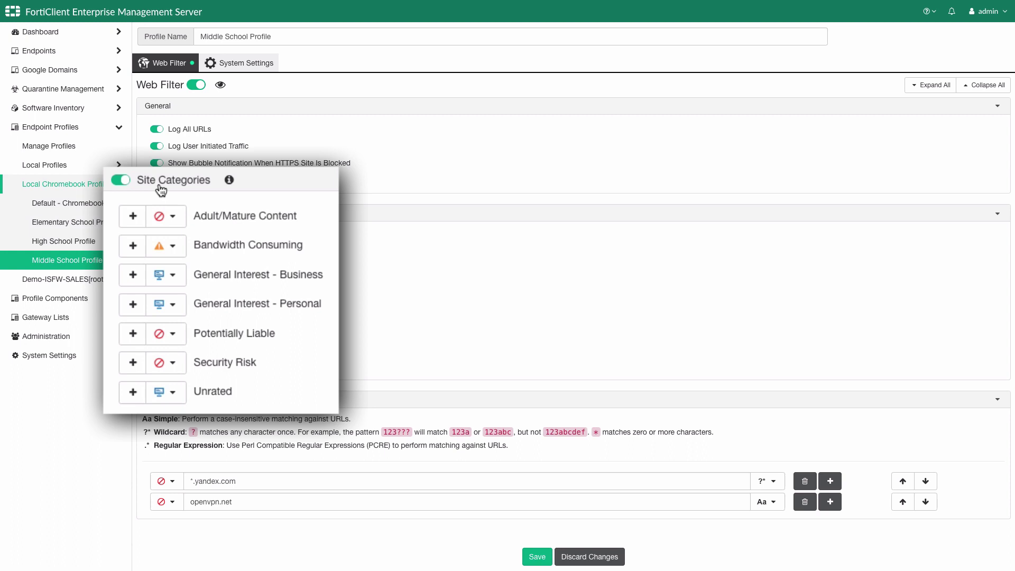
left_click(133, 216)
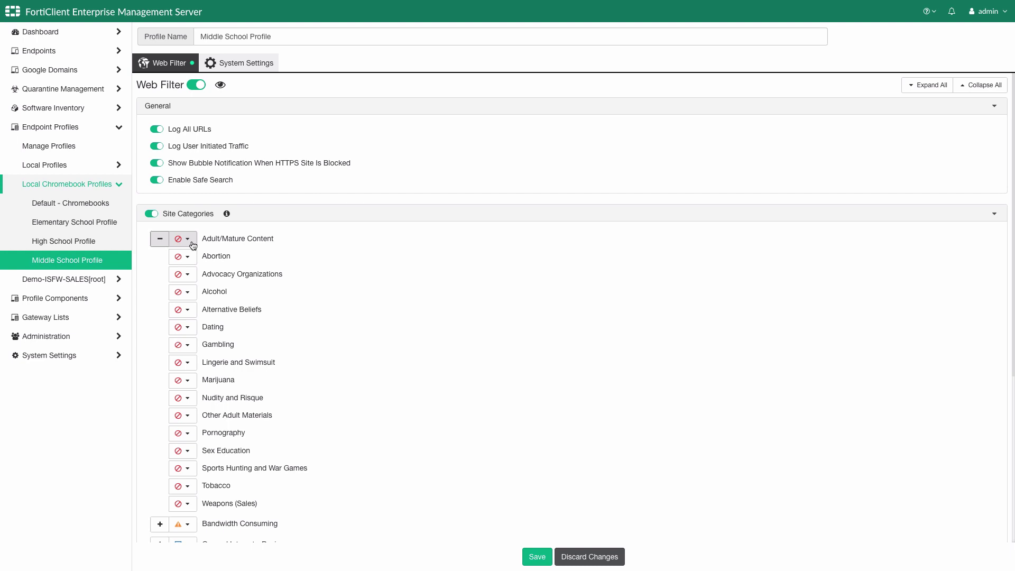
left_click(193, 245)
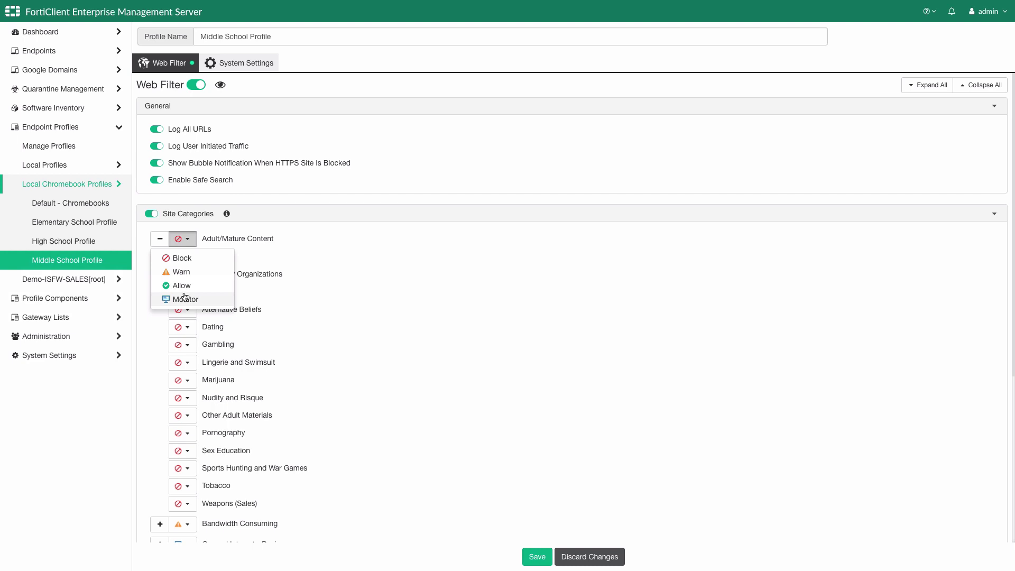
left_click(186, 258)
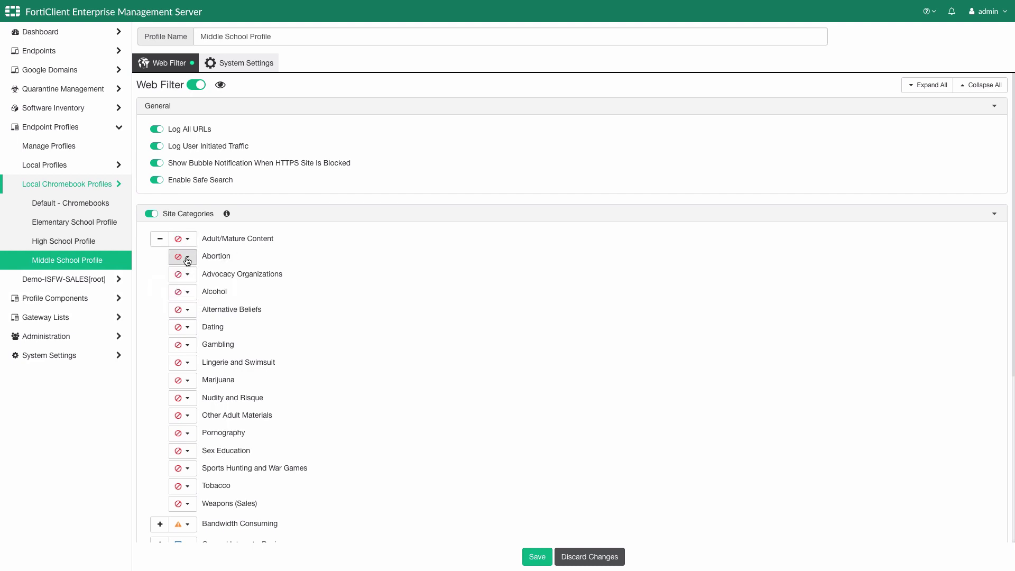
left_click(160, 241)
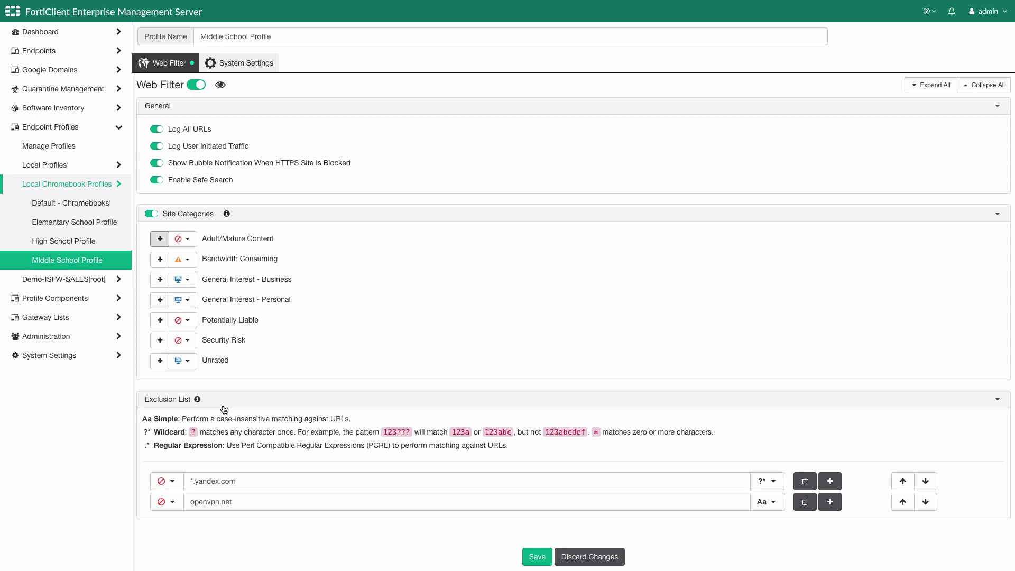
- Keep the *.yandex.com exclusion blocked and view the profile's System Settings logging options
left_click(173, 481)
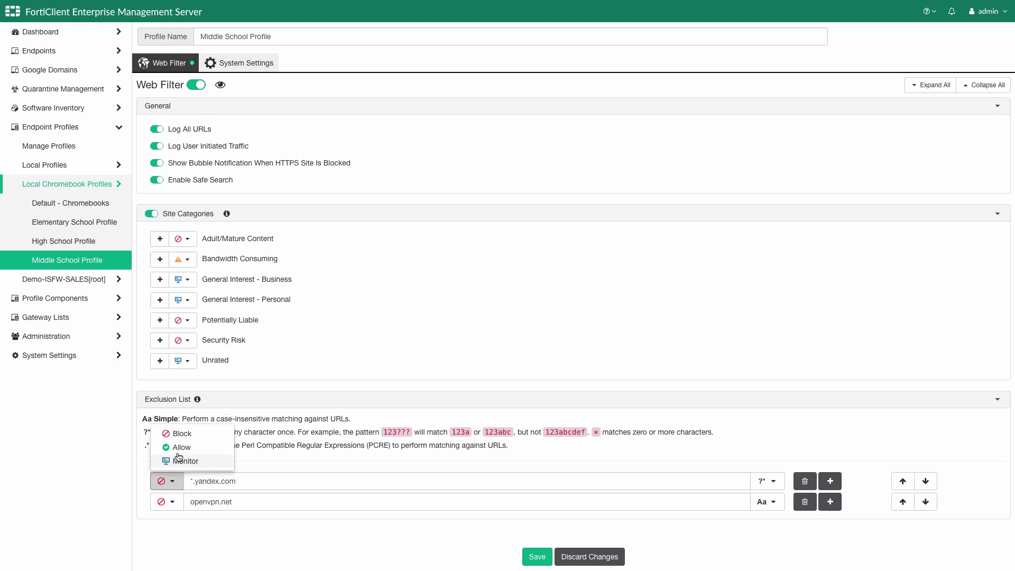
left_click(181, 432)
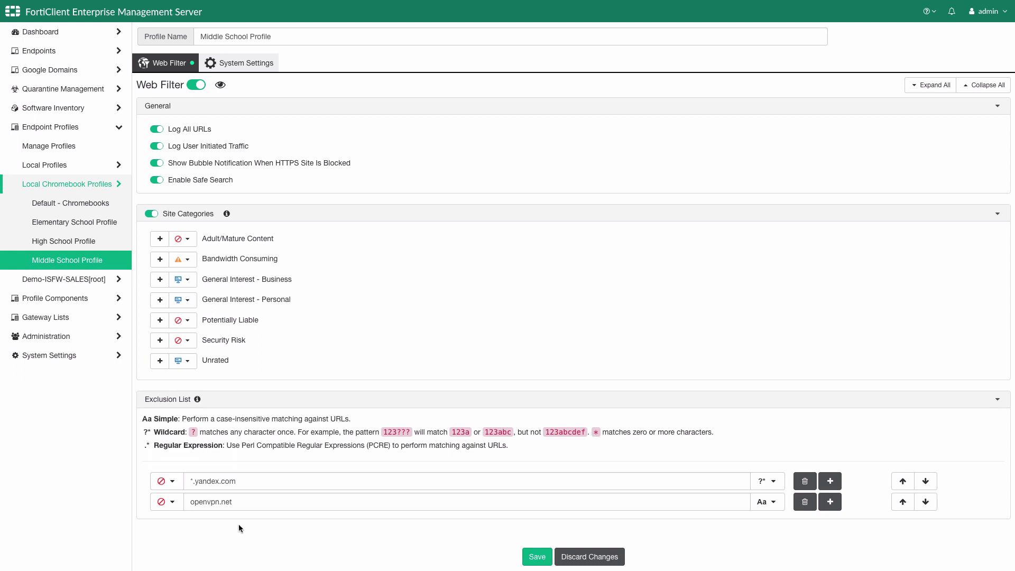
left_click(252, 64)
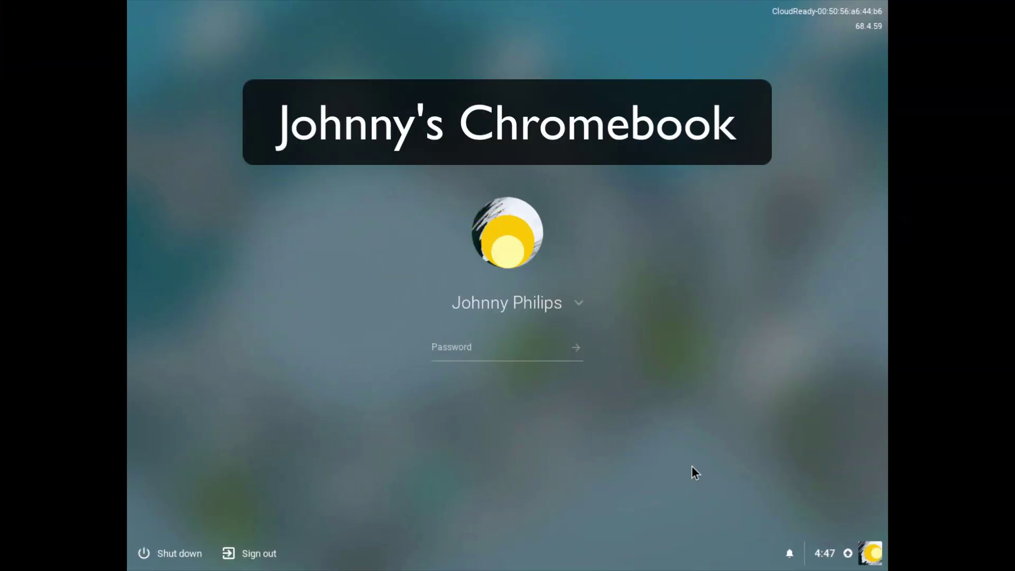
- Sign in to the Chromebook, open Chrome and view the administrator-installed FortiClient WebFilter extension
type("*********")
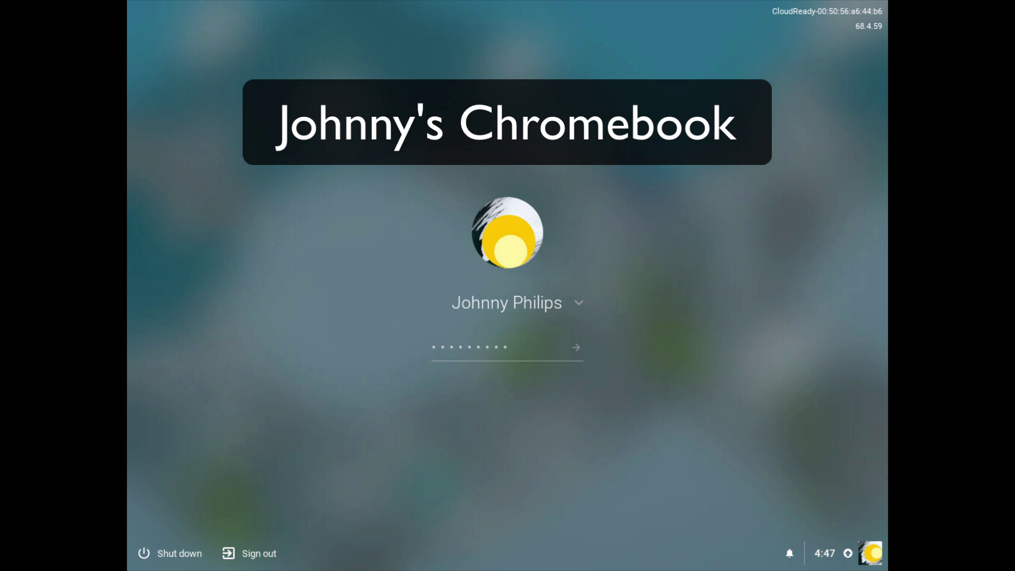
key("Return")
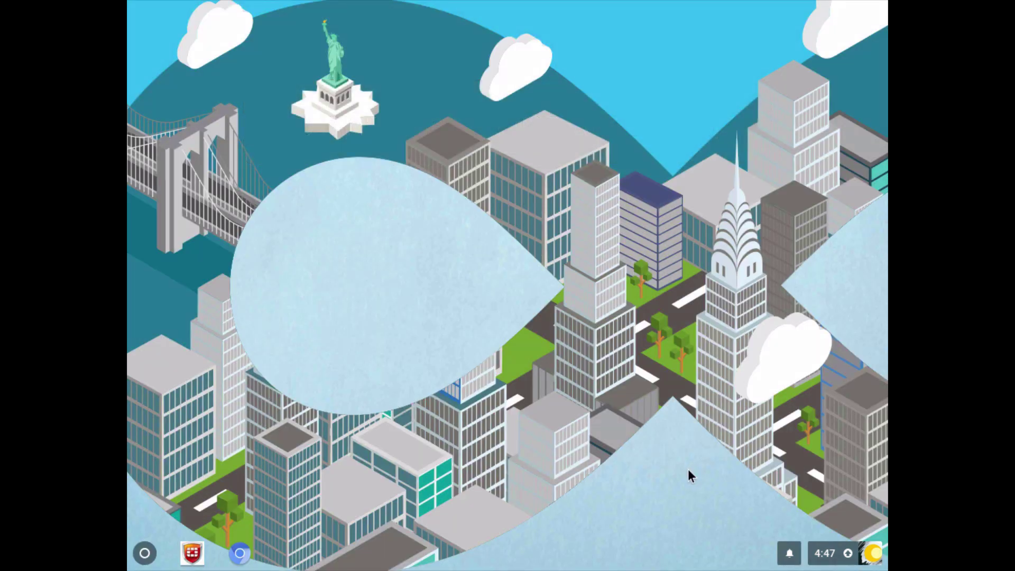
left_click(240, 553)
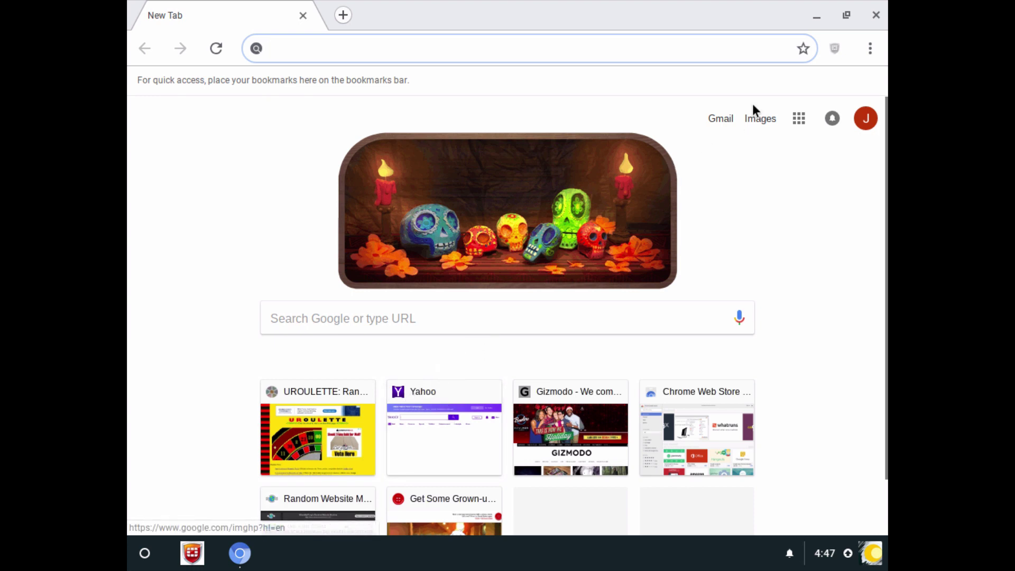
left_click(835, 48)
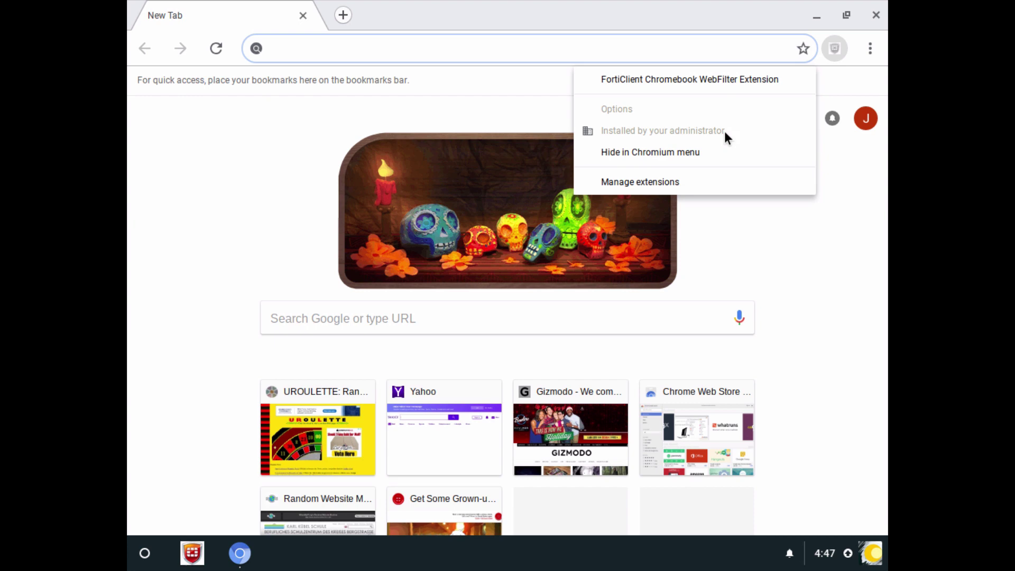
left_click(602, 46)
type("www.777.")
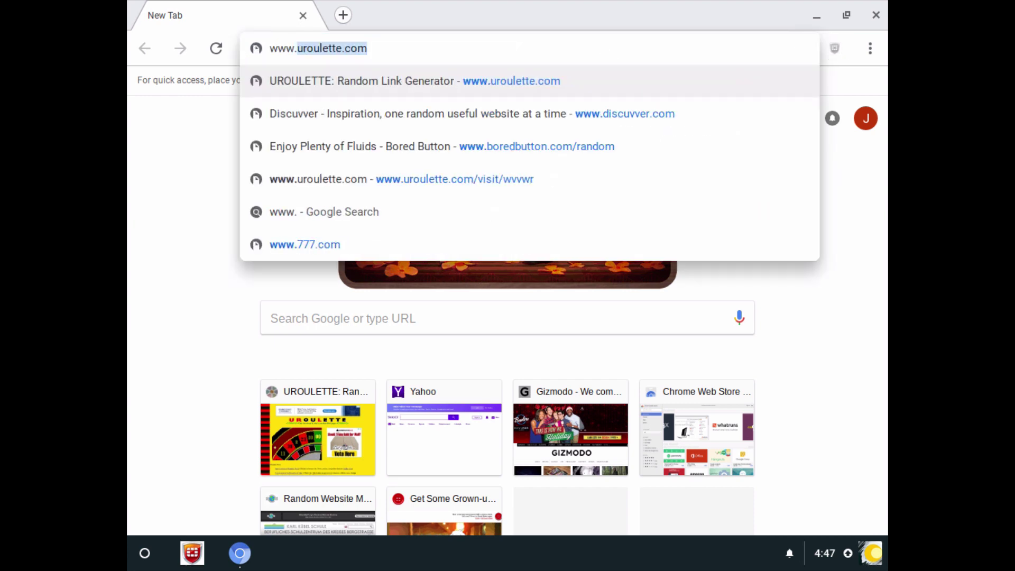
key("Return")
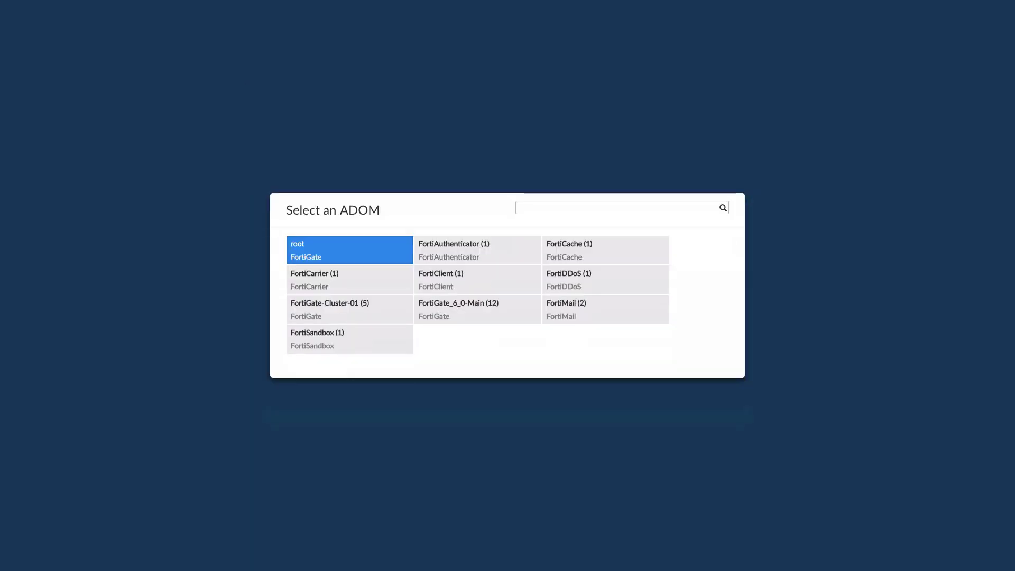
- In the FortiClient ADOM, drill into Gambling under FortiView Top Threats, then view Top Web Sites
left_click(487, 281)
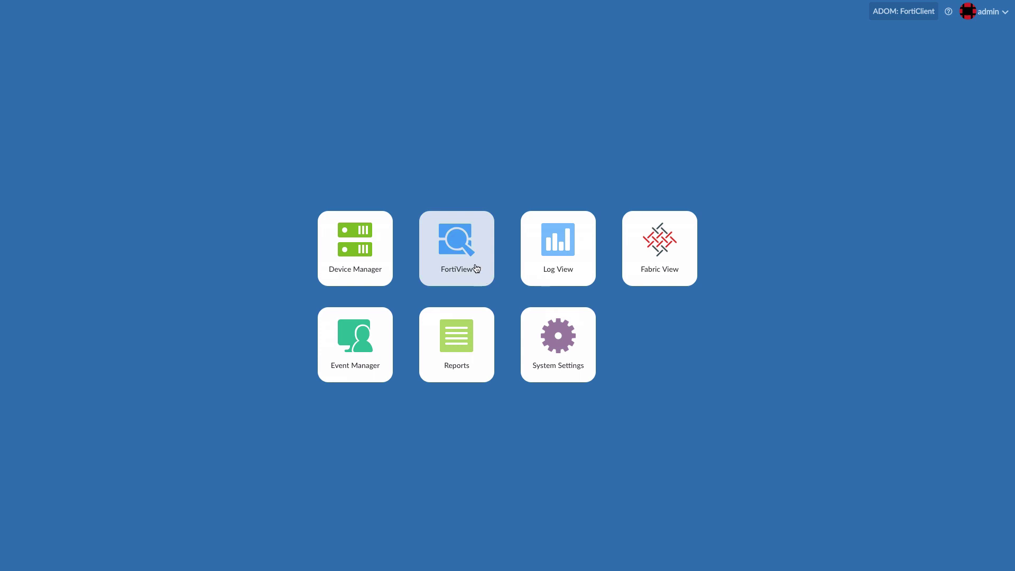
left_click(458, 241)
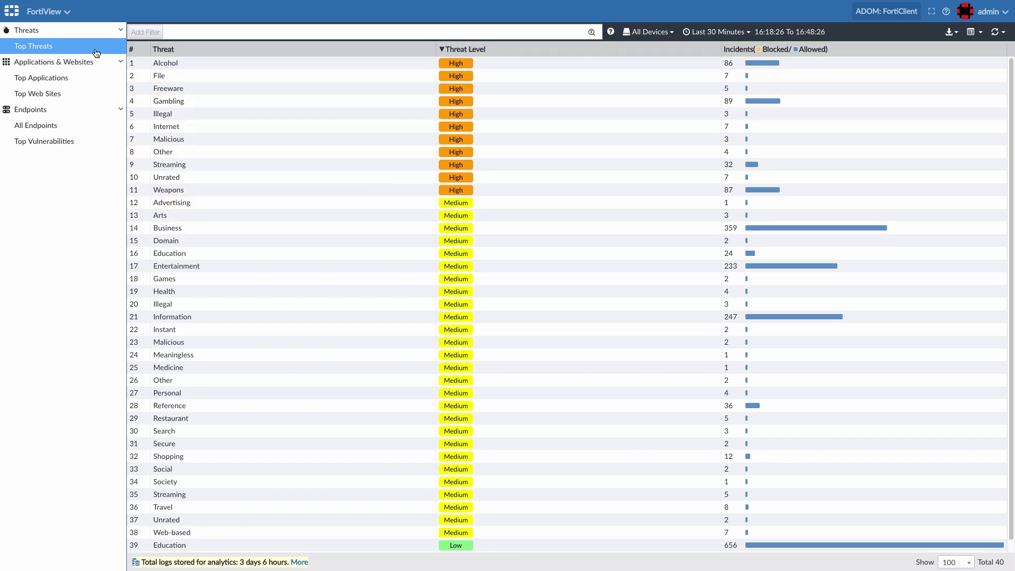
double_click(259, 99)
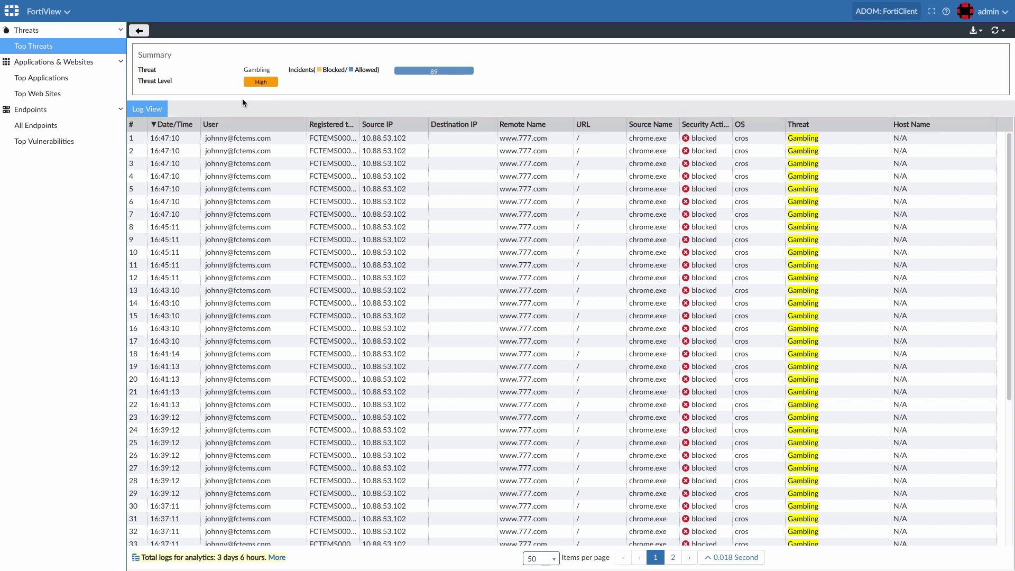
left_click(76, 95)
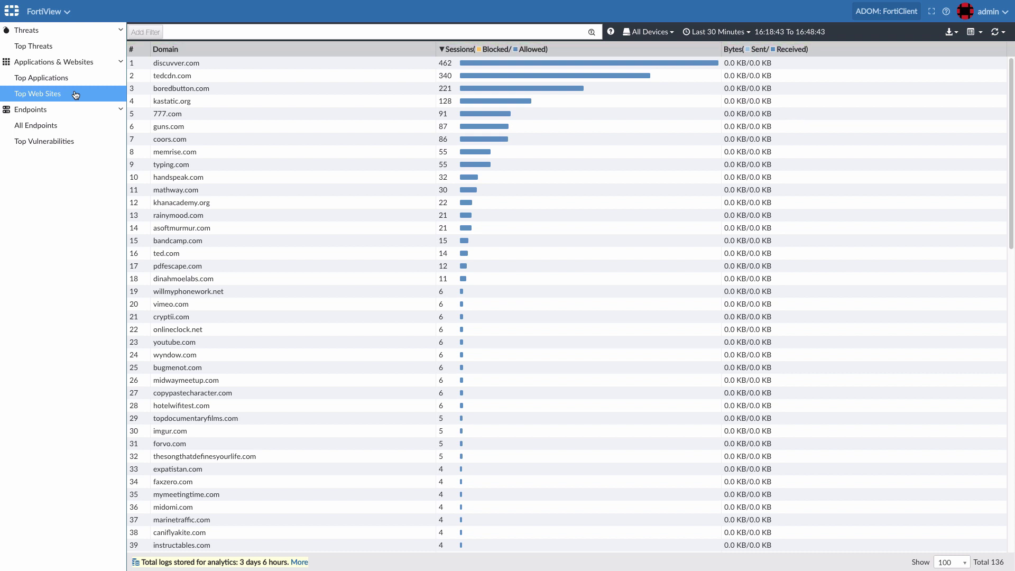
- In Log View, reapply the Last 7 Days time range to the traffic logs
left_click(65, 11)
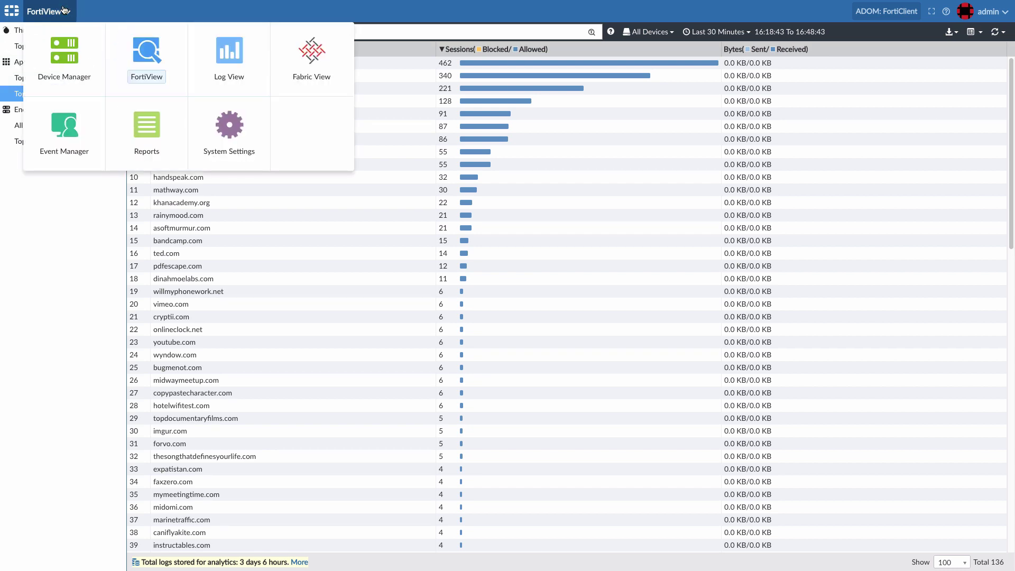
left_click(231, 51)
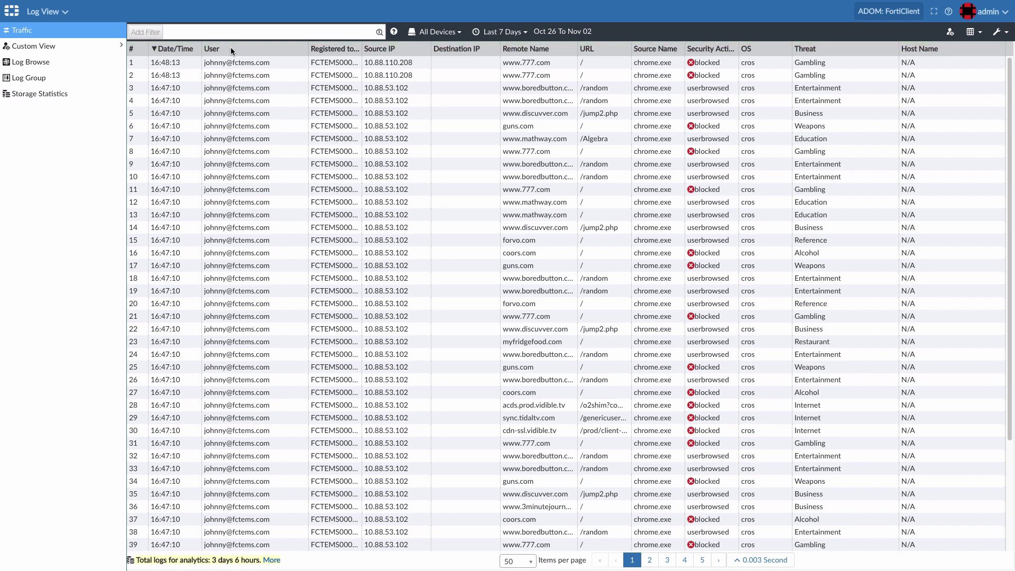
left_click(503, 31)
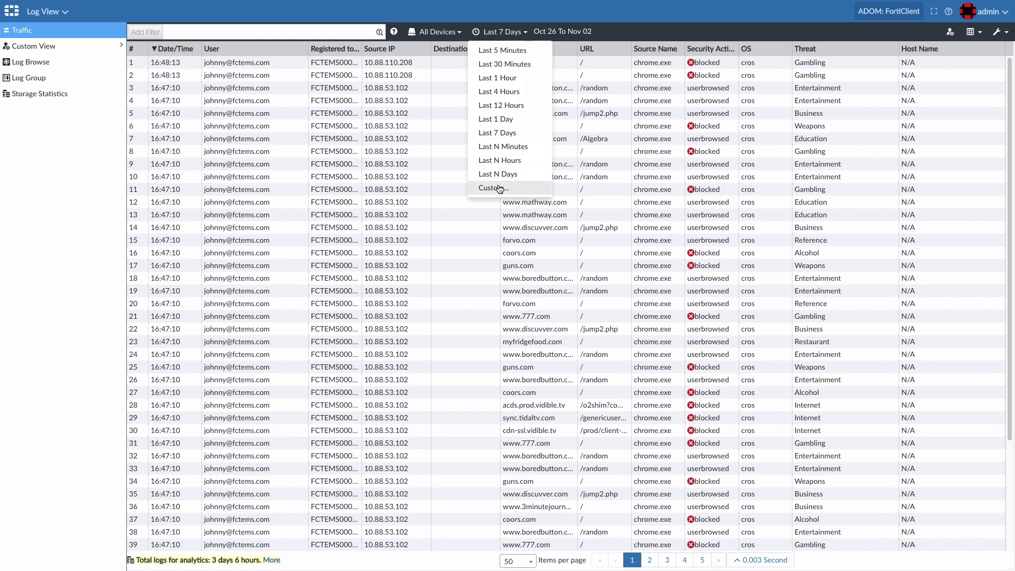
left_click(504, 132)
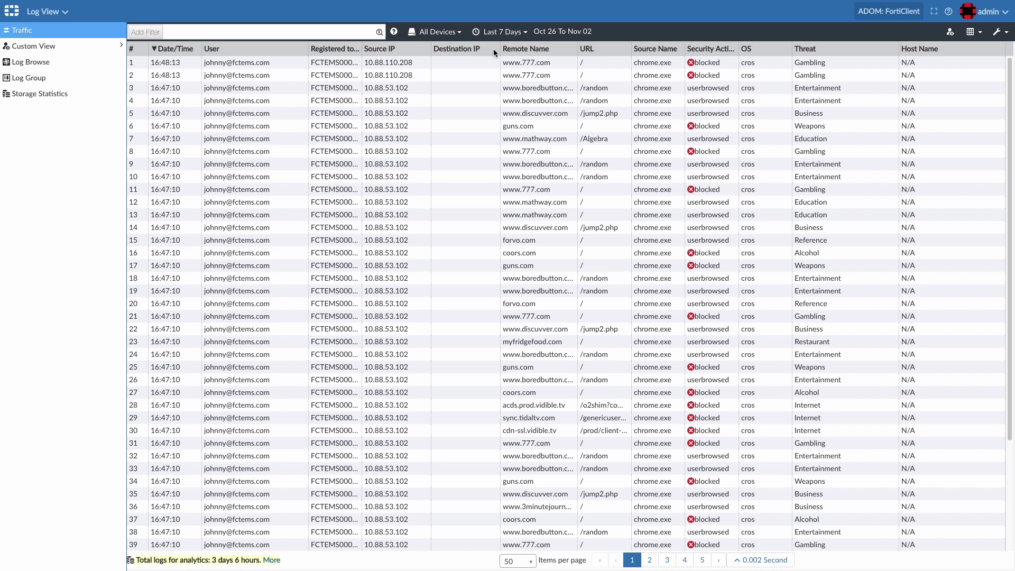
- Filter the logs to this user's entries where Security Action = blocked
right_click(241, 61)
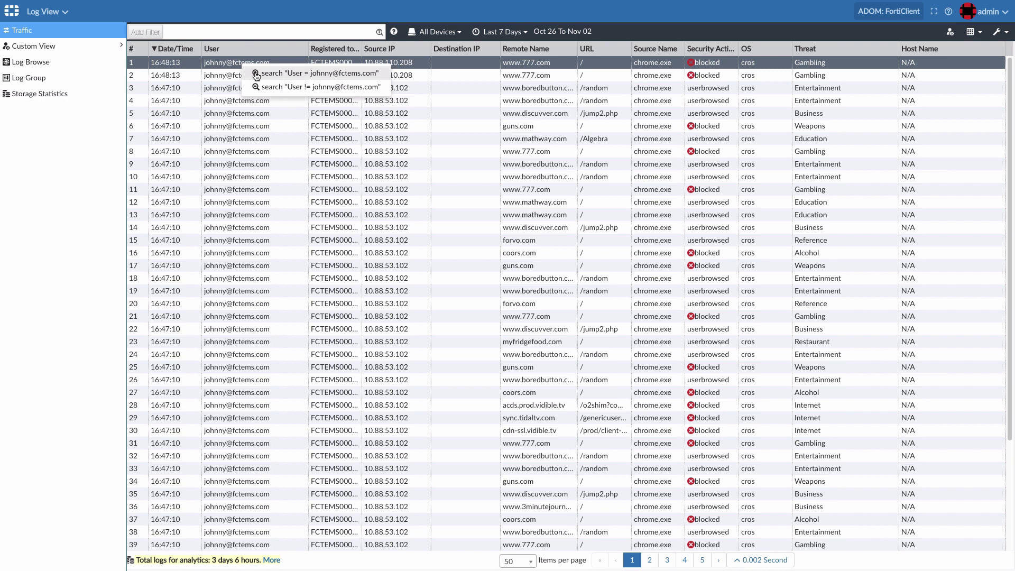
left_click(255, 72)
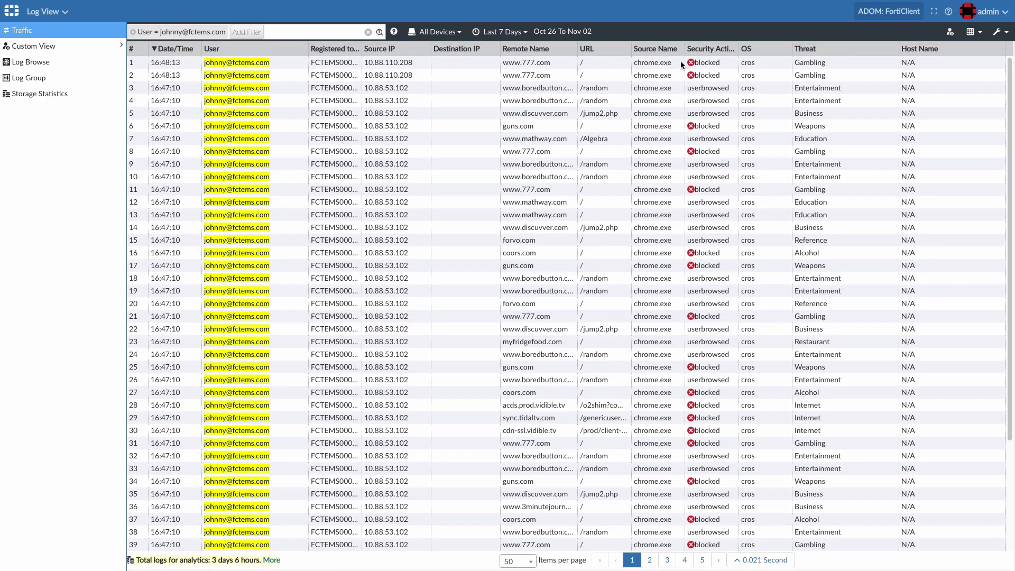
right_click(715, 64)
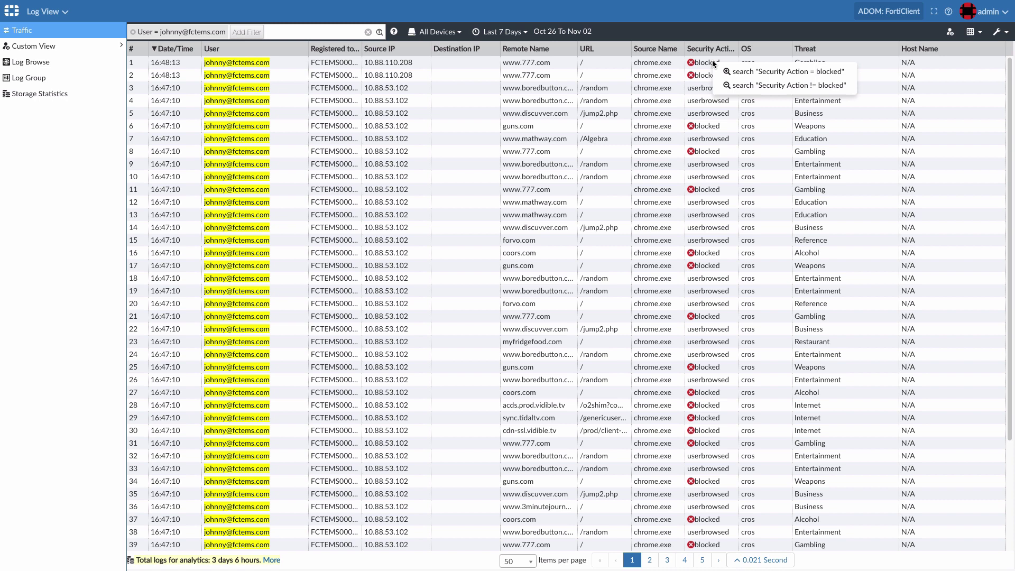
left_click(738, 74)
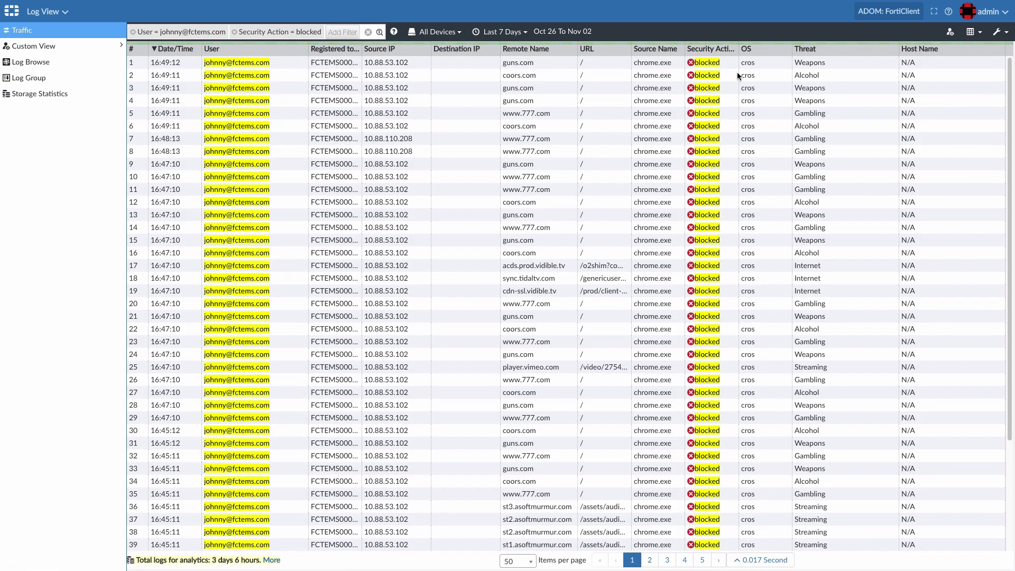
- Download all pages of the filtered logs as a gzip-compressed CSV, then dismiss the download notice
left_click(1000, 32)
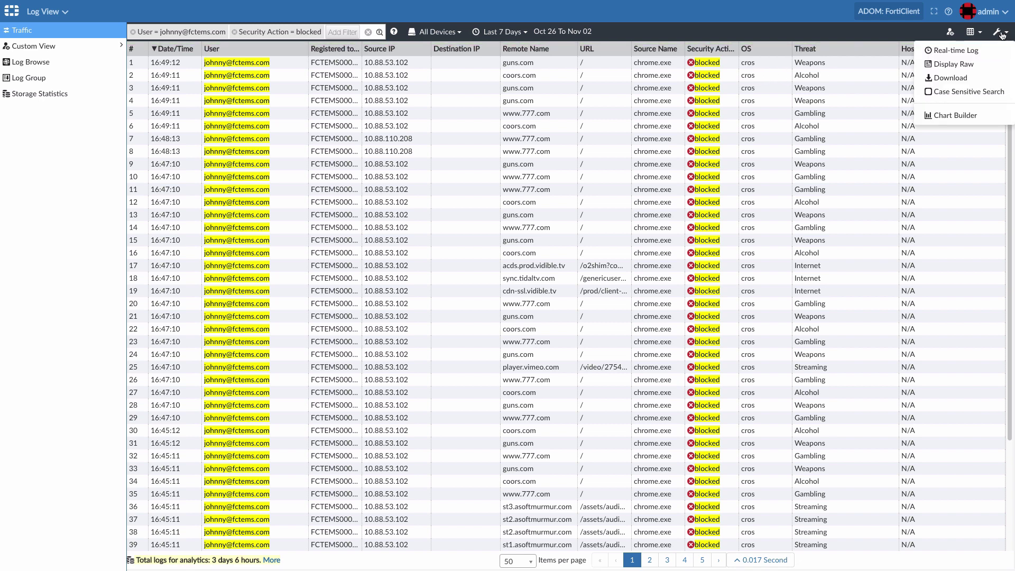
left_click(970, 78)
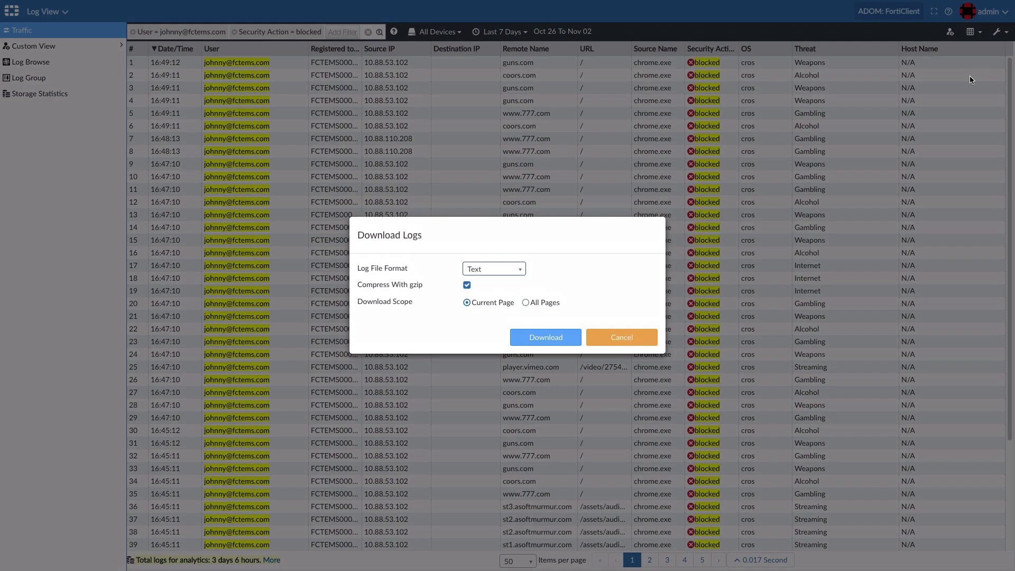
left_click(511, 268)
left_click(499, 300)
left_click(525, 305)
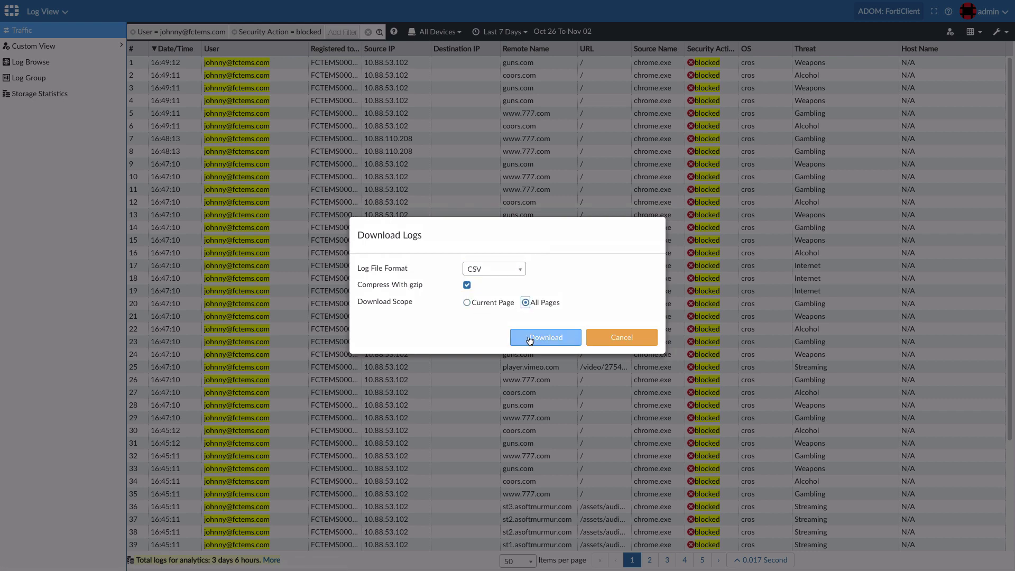
left_click(528, 337)
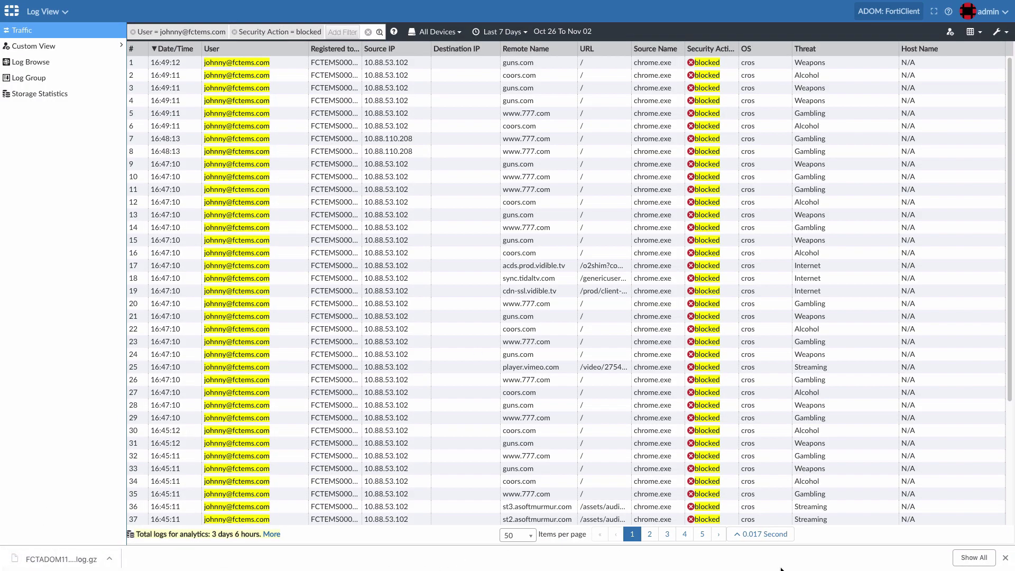
left_click(1005, 558)
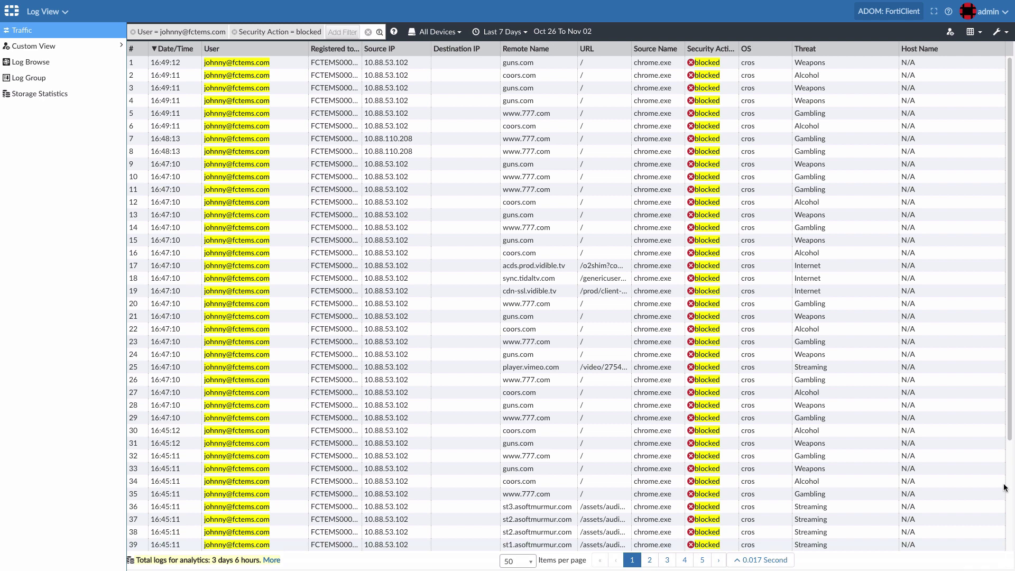
- Save the filters as a custom view named with the user's name plus ' - Blocked sites - Last 7 days'
left_click(949, 33)
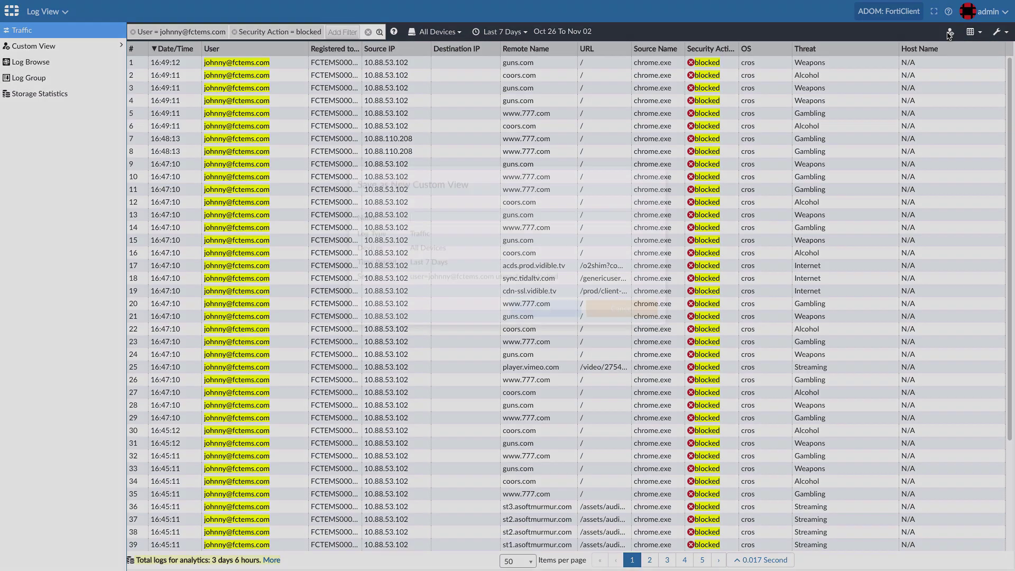
left_click(530, 258)
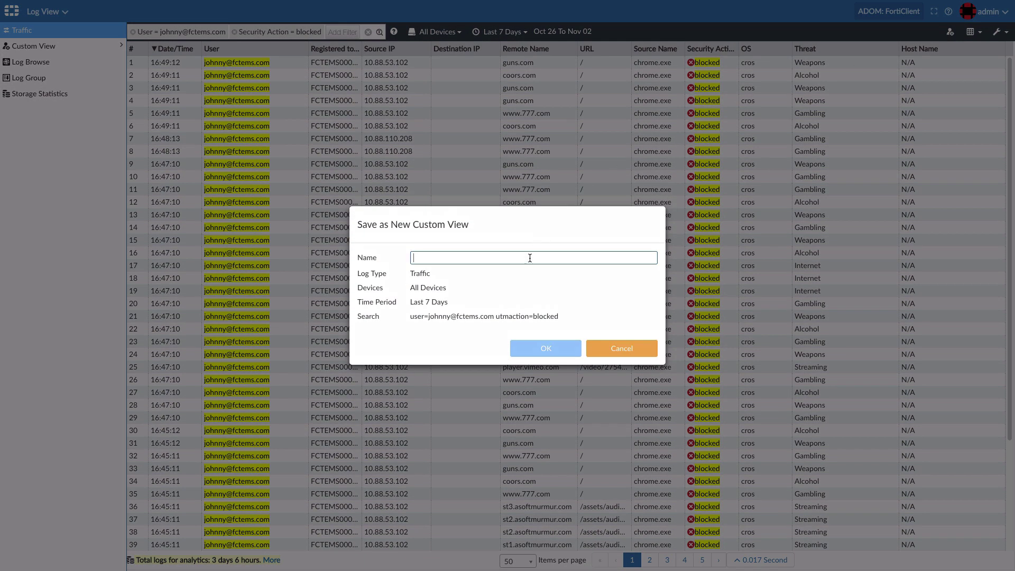
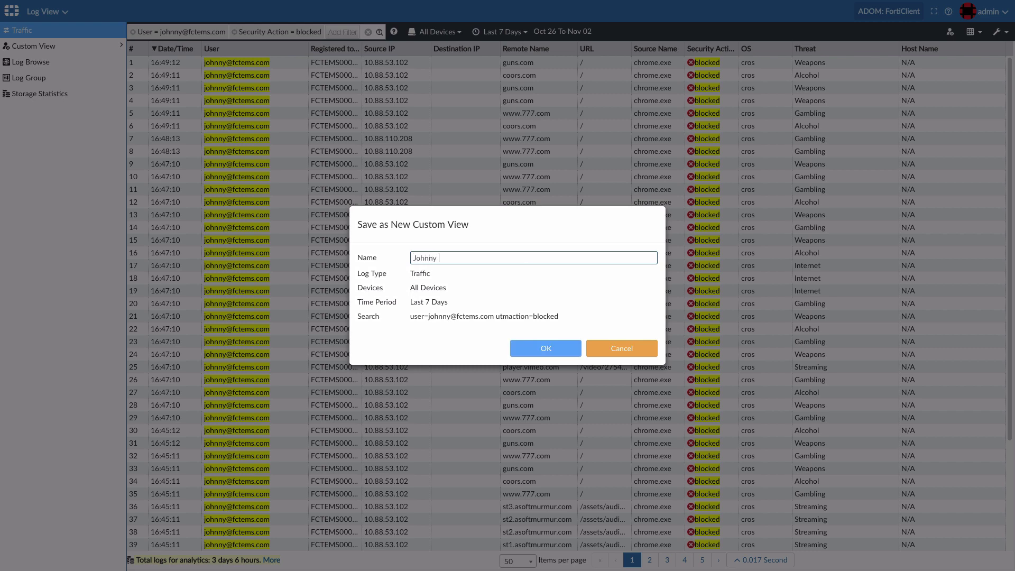
type(" Blocked sites - Last 7 days")
left_click(540, 351)
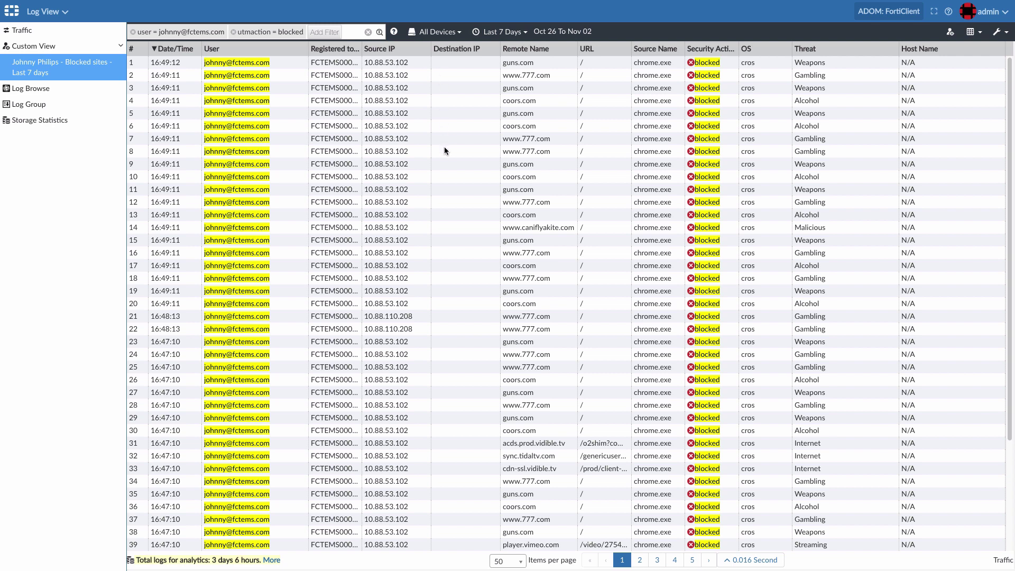
- In Reports, select FortiClient Web Usage by User and run it
left_click(58, 12)
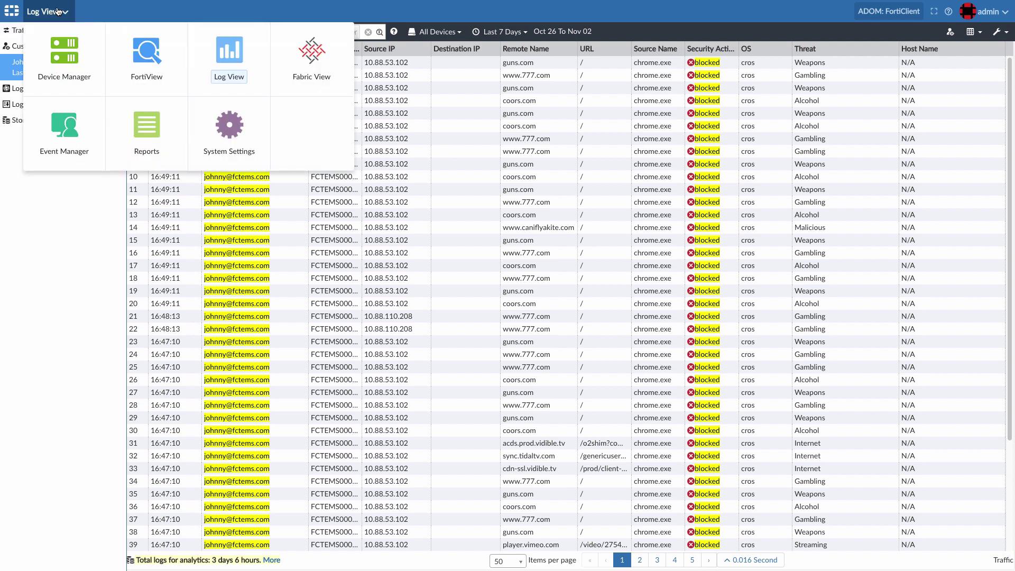
left_click(144, 130)
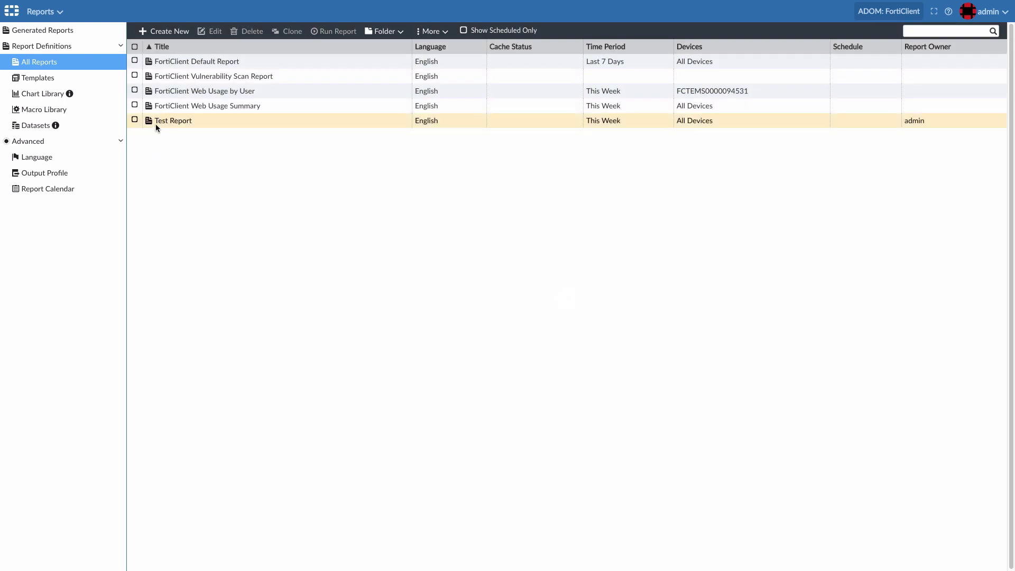
left_click(242, 91)
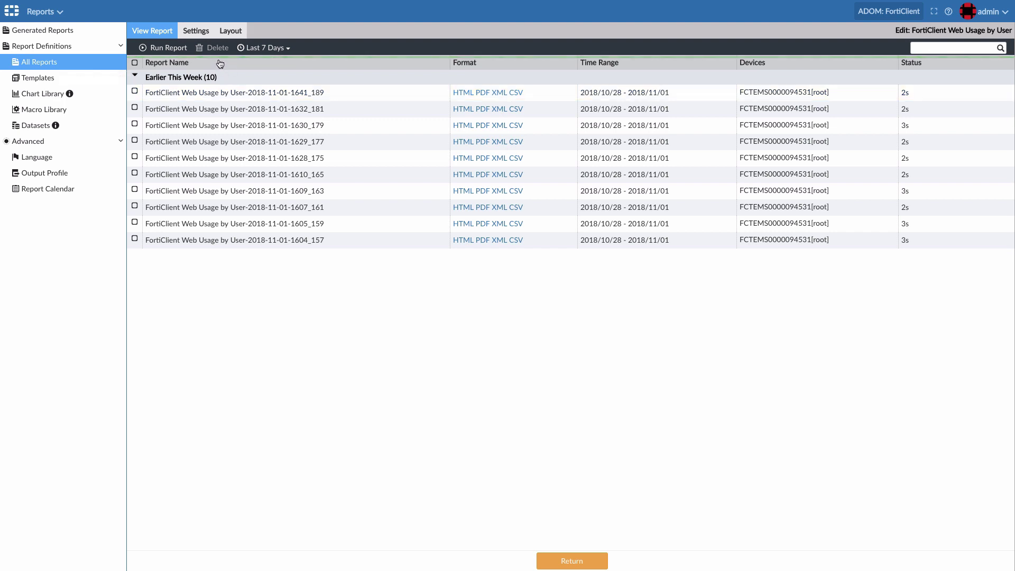
left_click(161, 49)
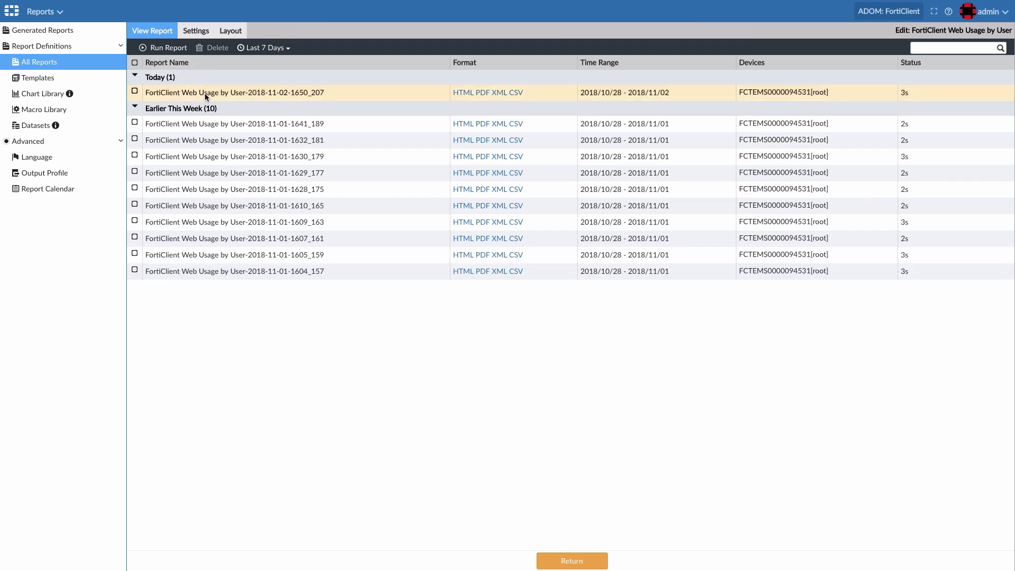
- Open today's FortiClient Web Usage by User report in PDF format
left_click(481, 94)
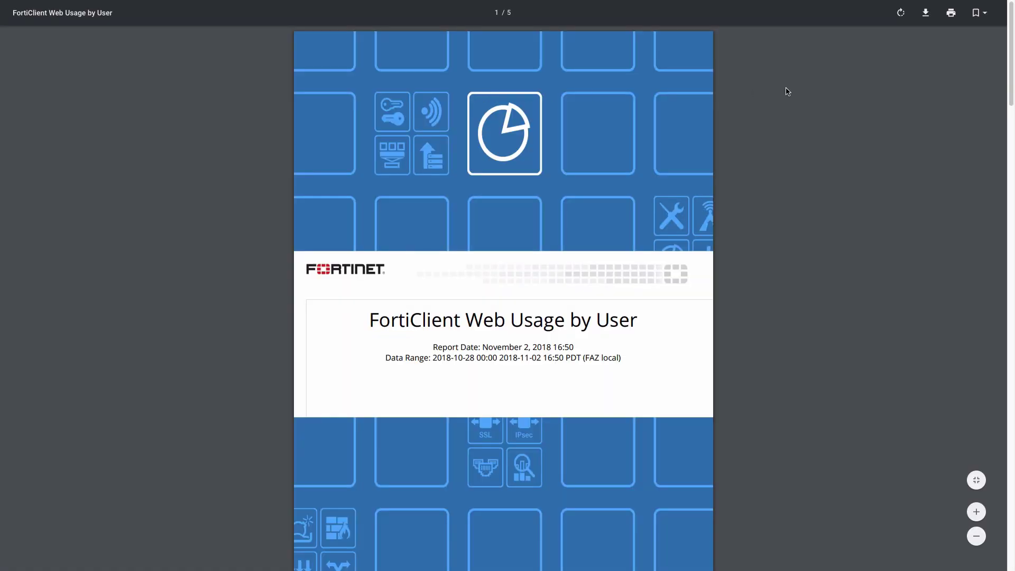